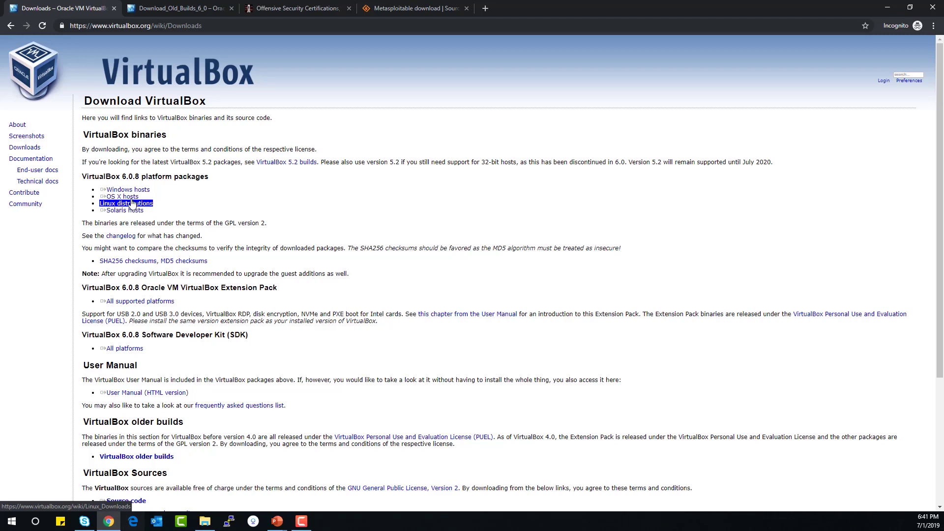
Discard the duplicate Windows-hosts download and run the VirtualBox-6.0.8 installer from Downloads
click(126, 193)
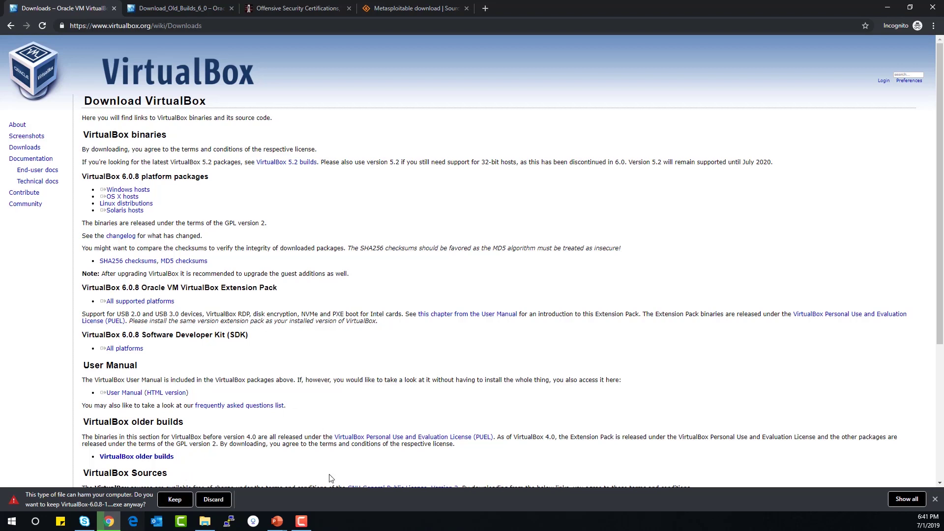
click(220, 501)
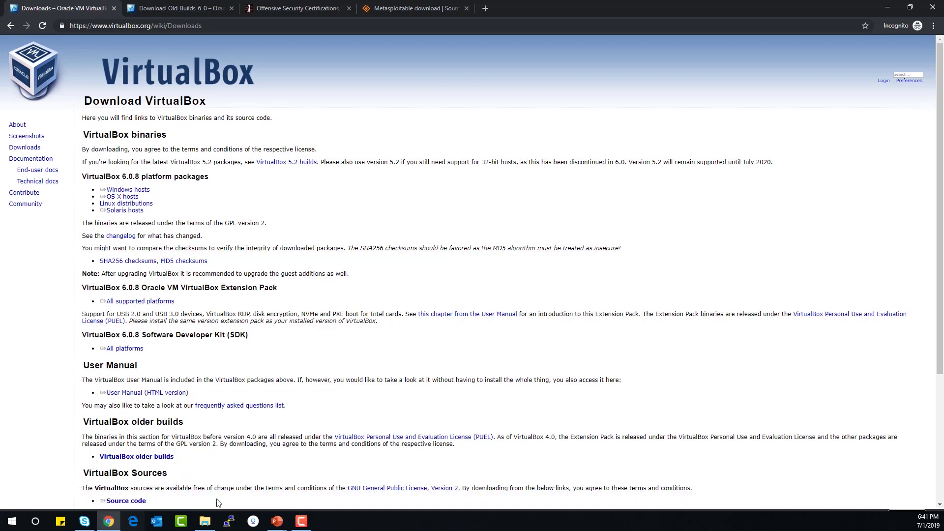
click(204, 521)
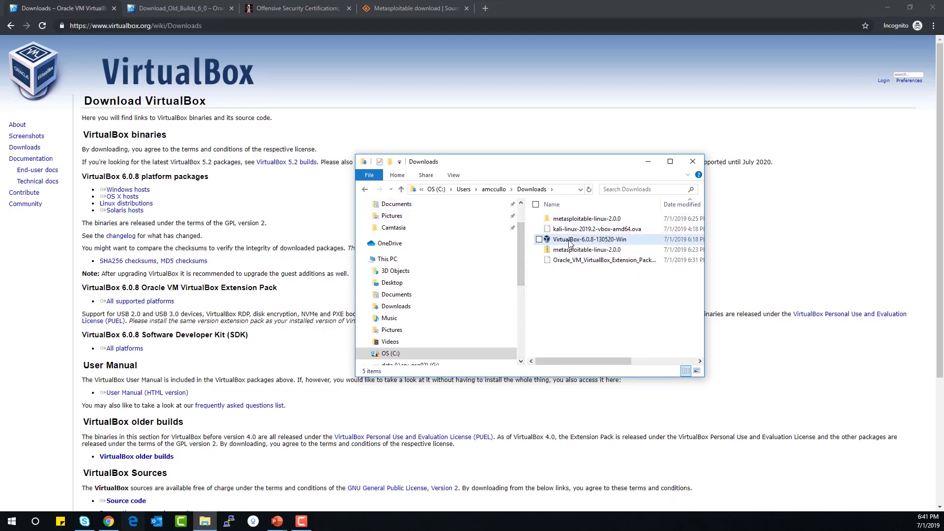
mouse_move(586, 242)
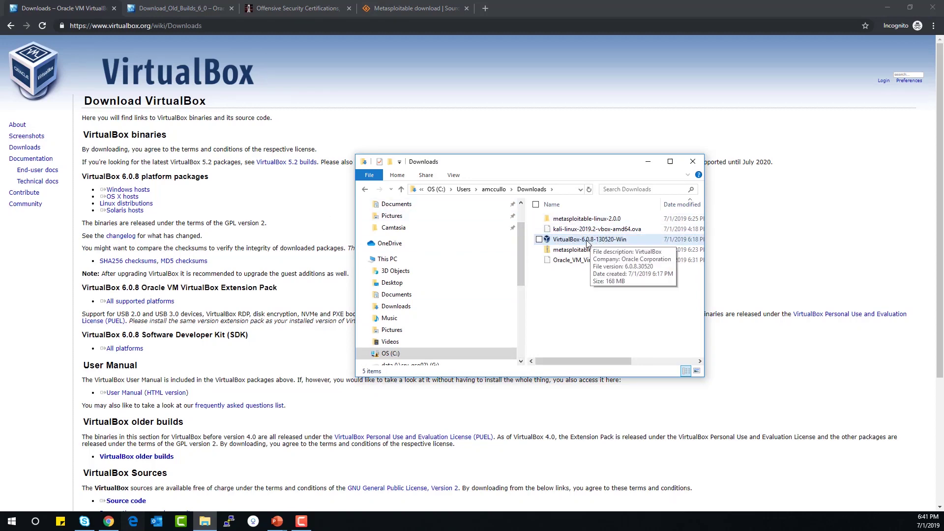
double_click(581, 239)
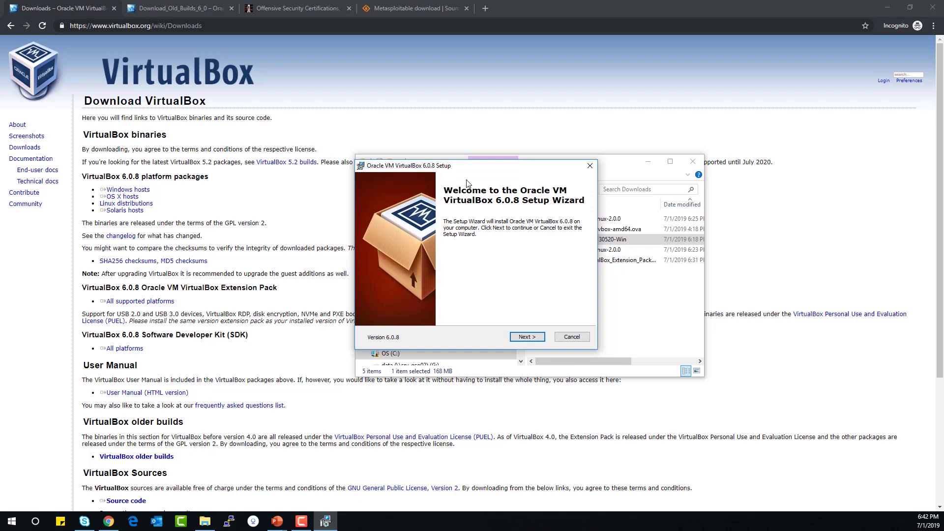
Install VirtualBox 6.0.8 with default features and shortcuts, accepting the network interfaces reset
click(542, 339)
click(529, 339)
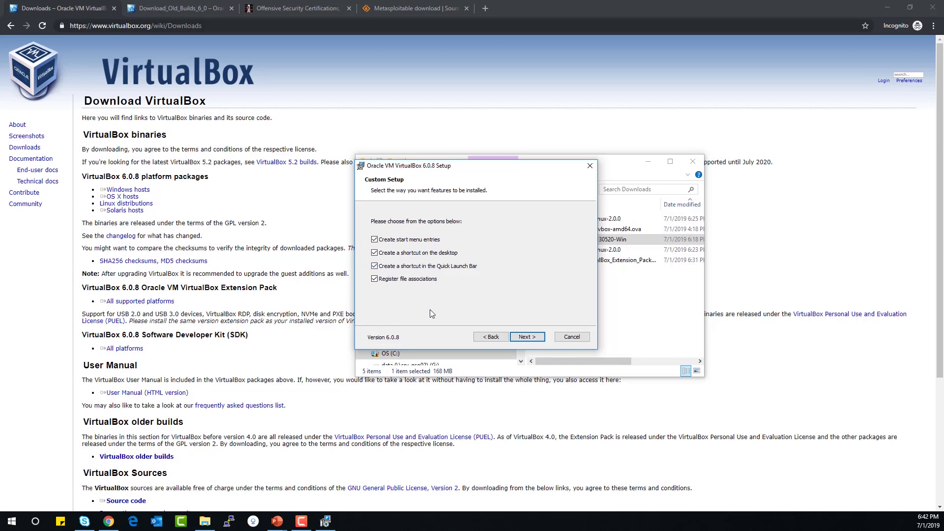
click(521, 338)
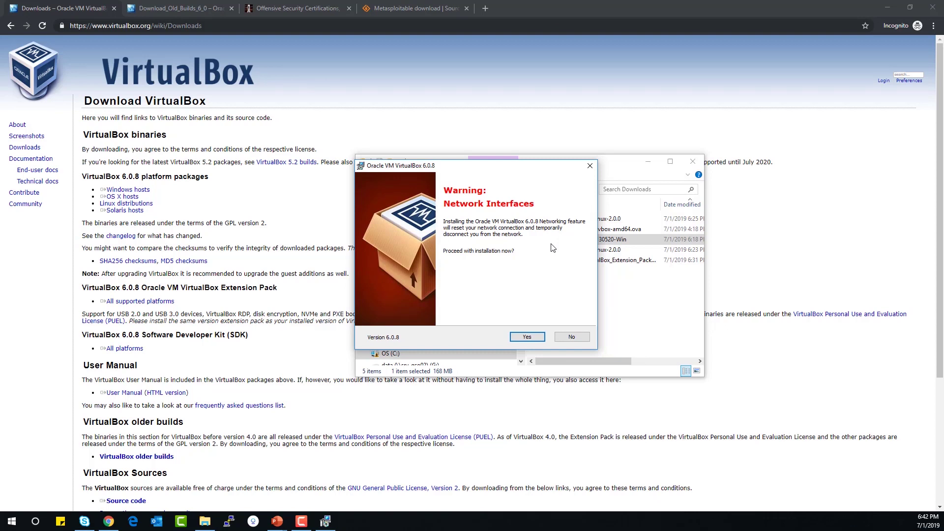
click(526, 338)
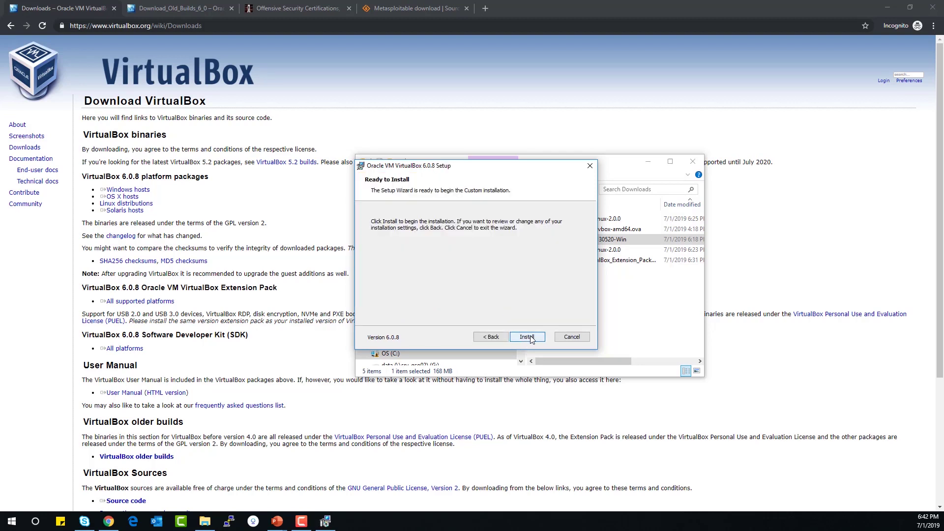
click(529, 337)
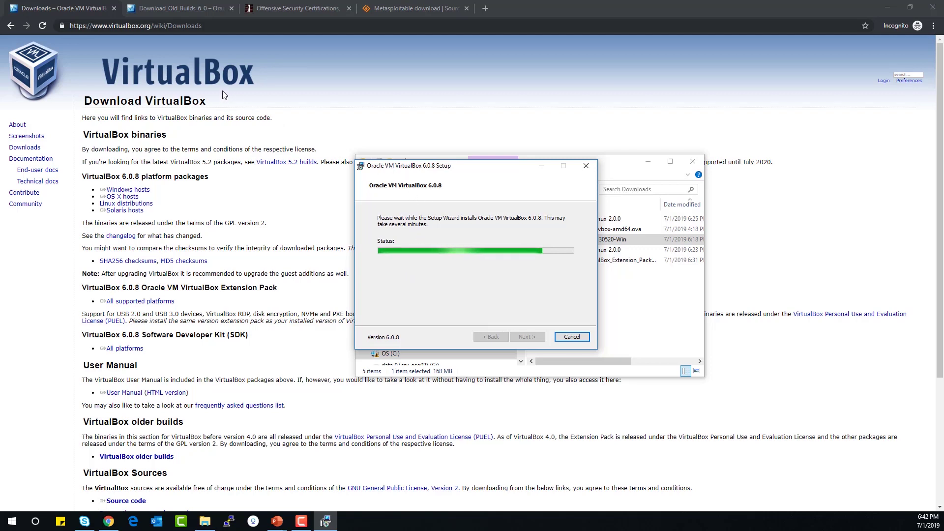
click(235, 100)
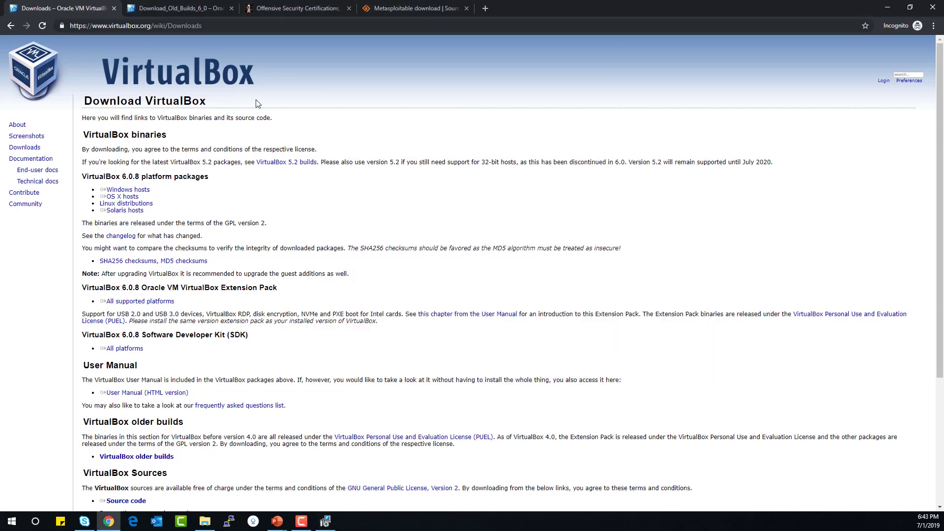
Download the 6.0.6 Extension Pack from the VirtualBox 6.0 older builds page, then restore the setup window
scroll(244, 205, down, 2)
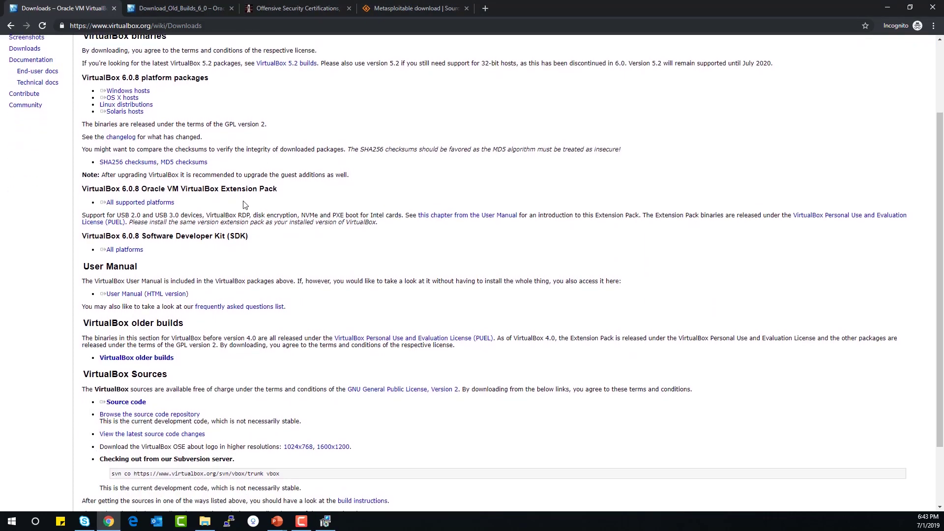
scroll(244, 204, down, 2)
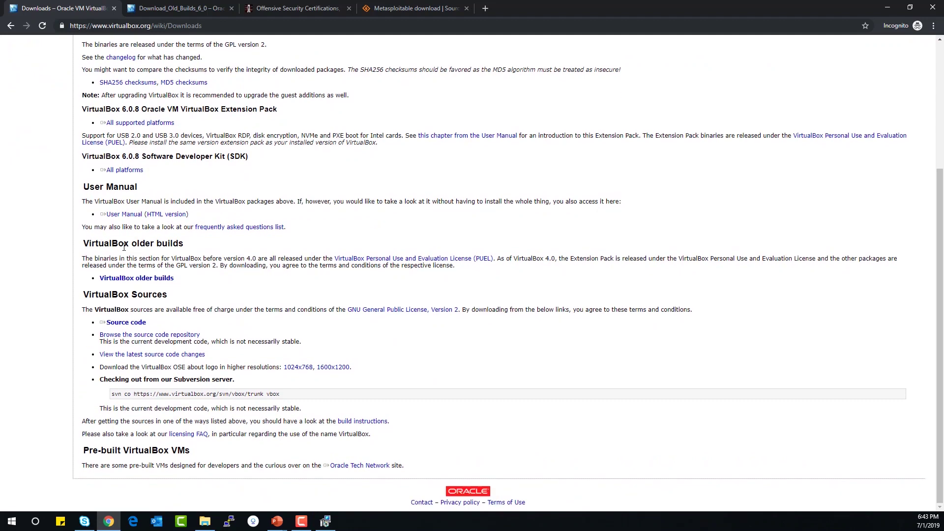
drag(96, 278, 175, 279)
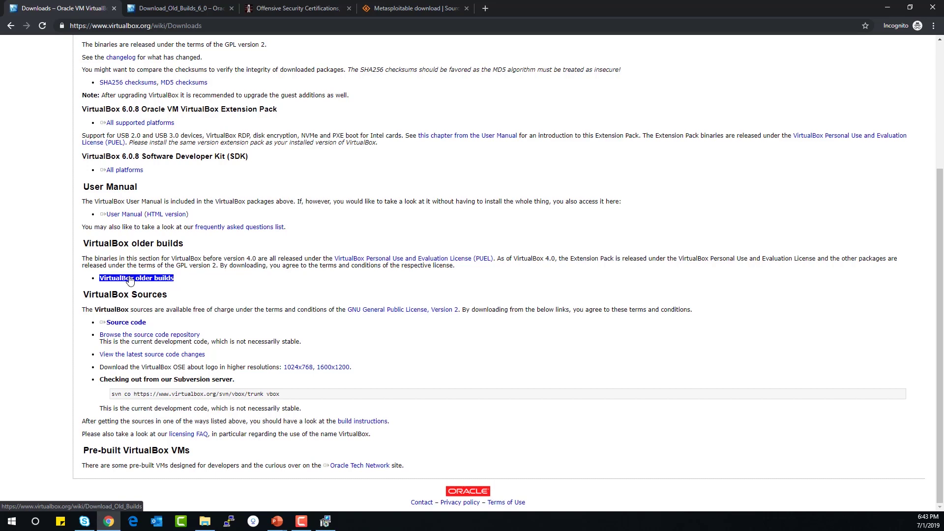
click(130, 279)
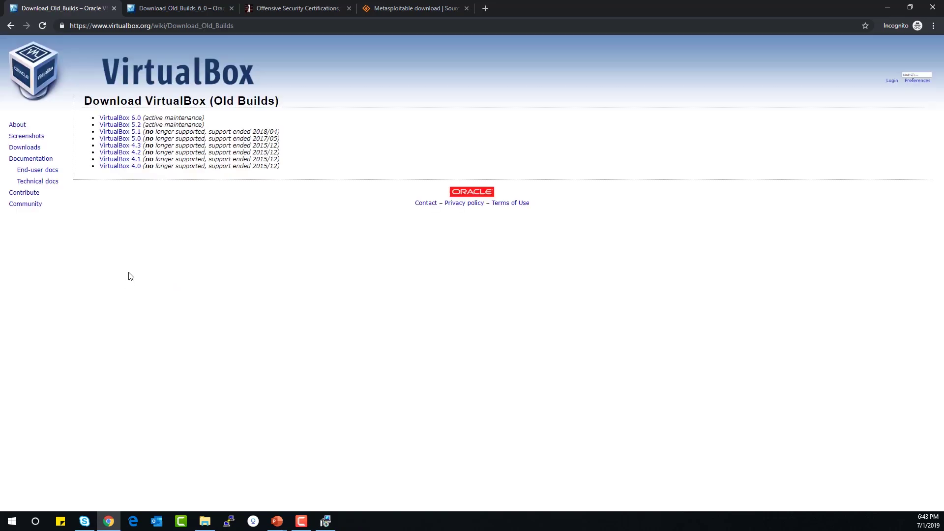
drag(98, 118, 138, 122)
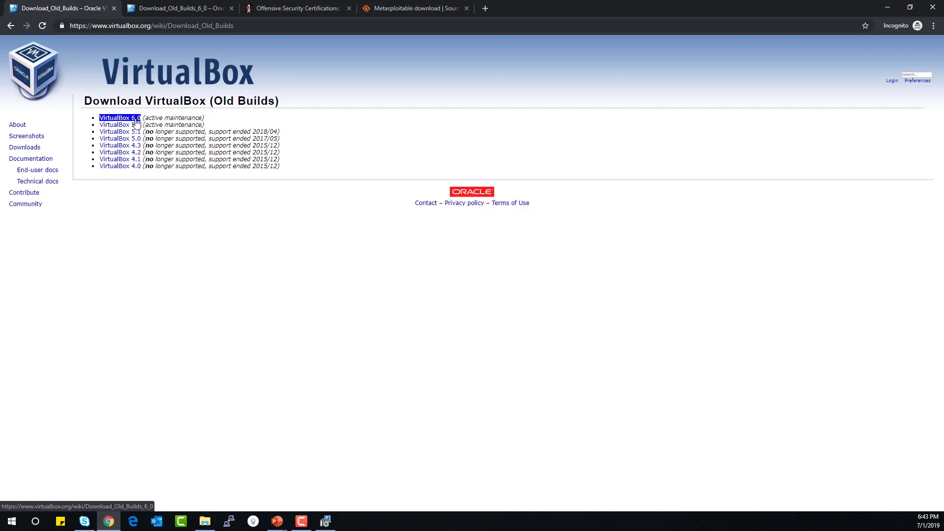
click(123, 122)
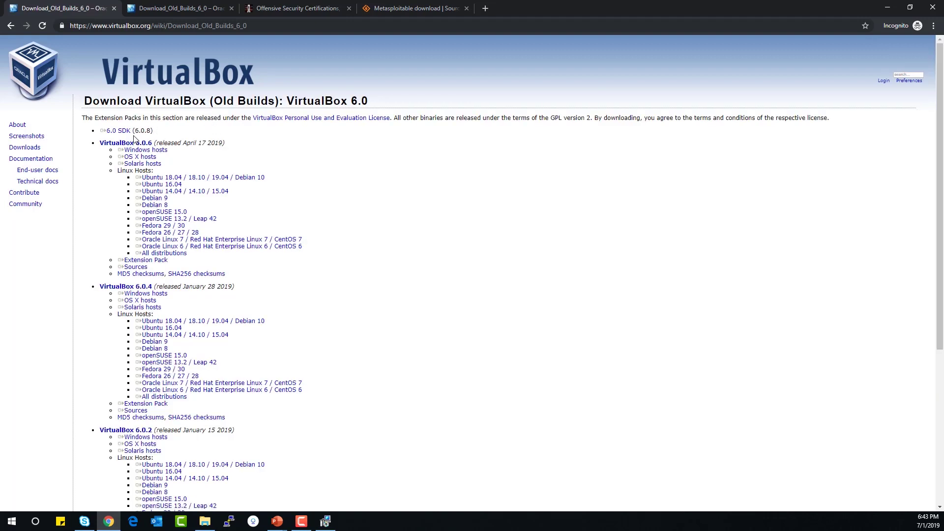
triple_click(160, 263)
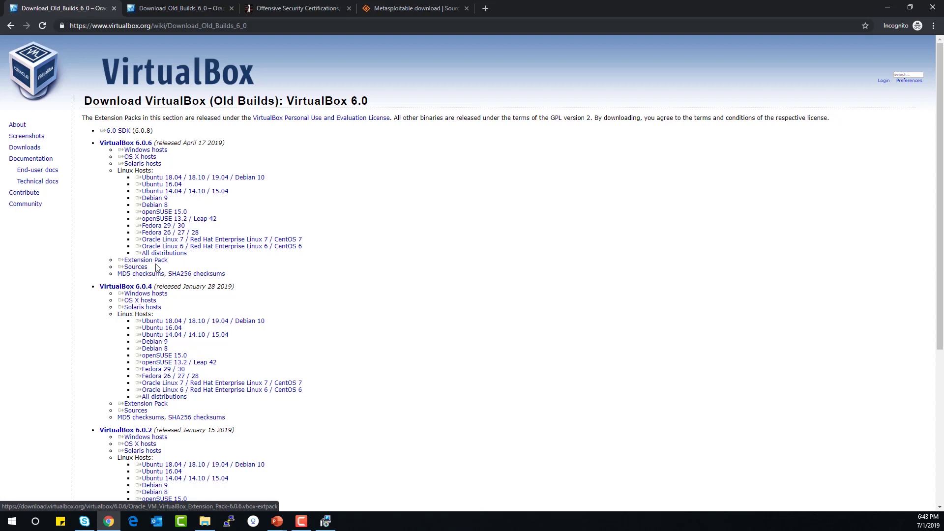
click(128, 262)
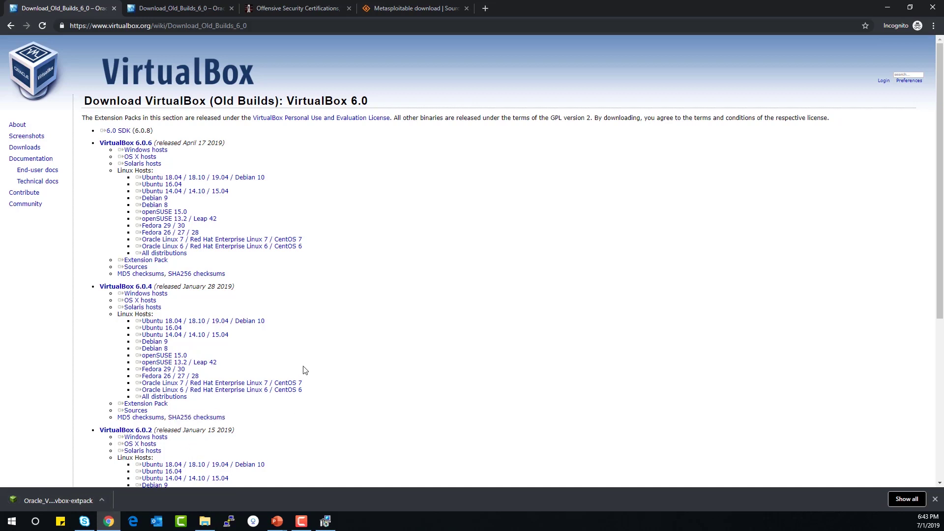
mouse_move(325, 521)
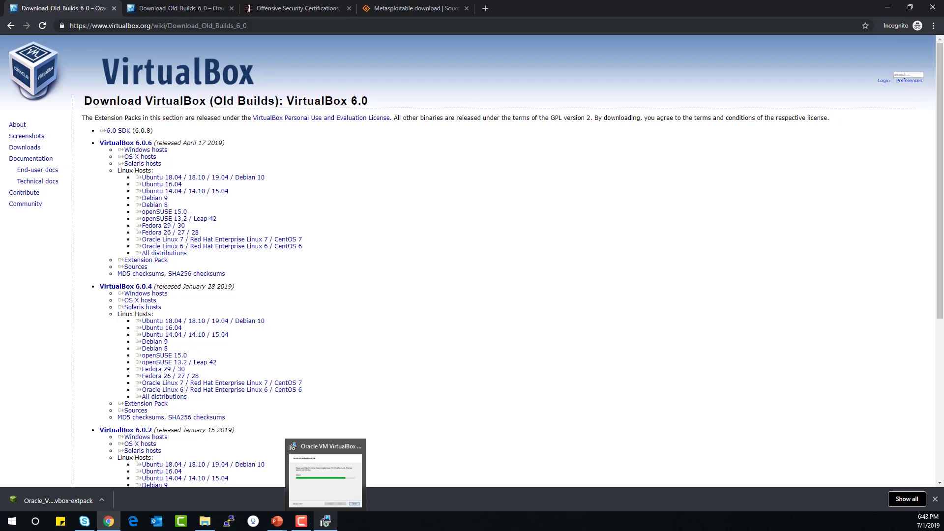
click(324, 480)
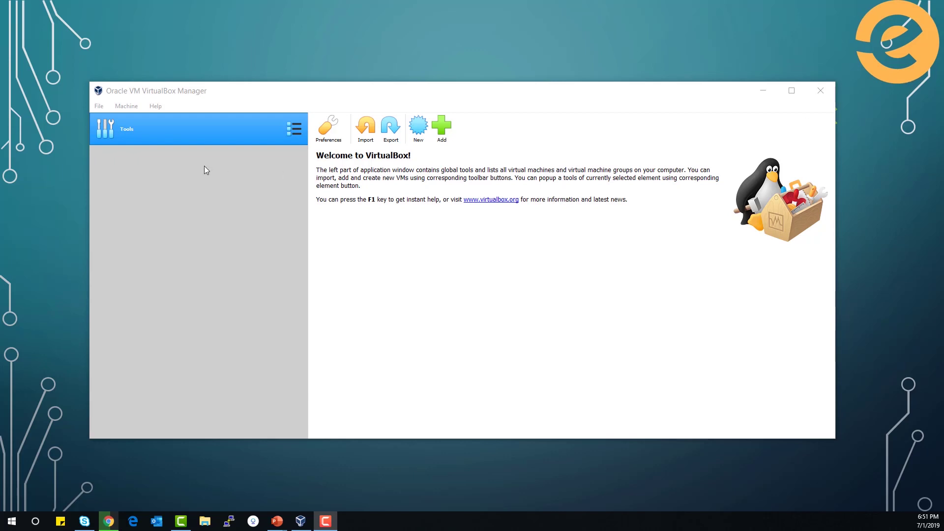
In Preferences > Extensions, add the Oracle VM VirtualBox Extension Pack file from Downloads
click(98, 107)
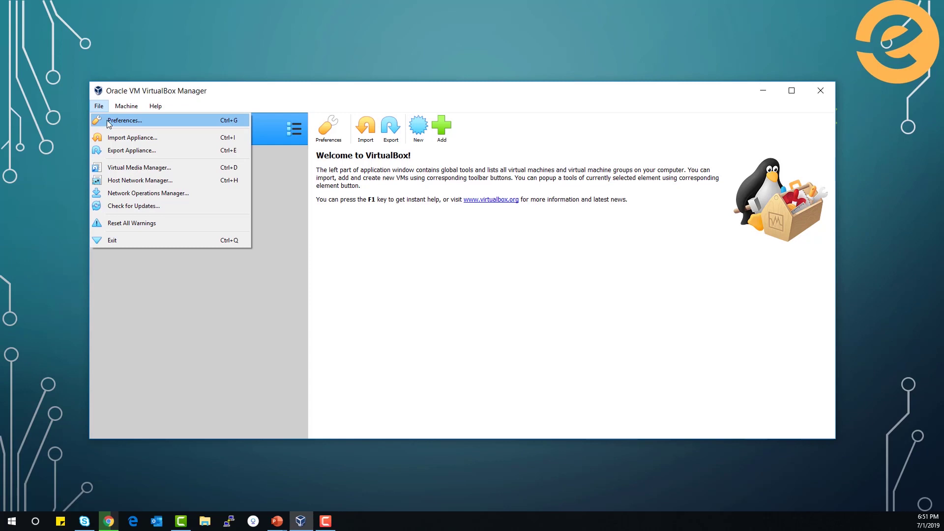
click(111, 120)
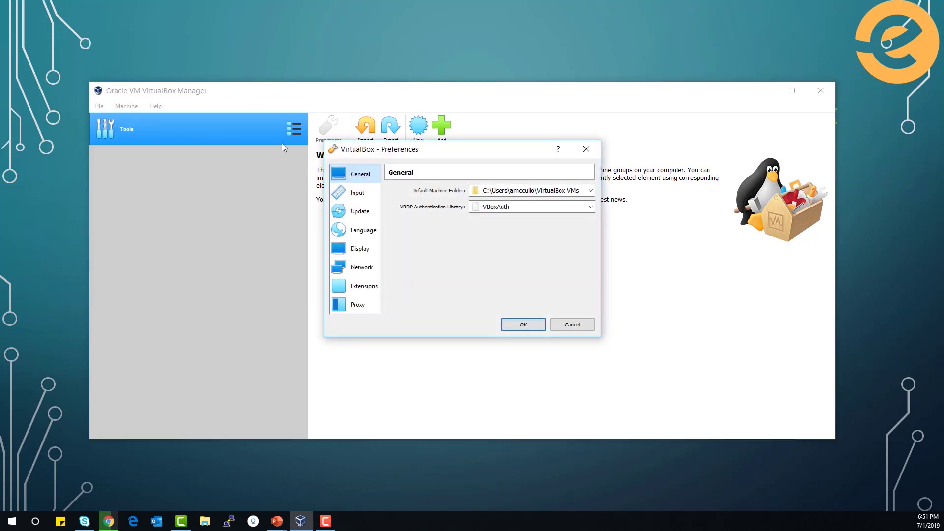
click(360, 289)
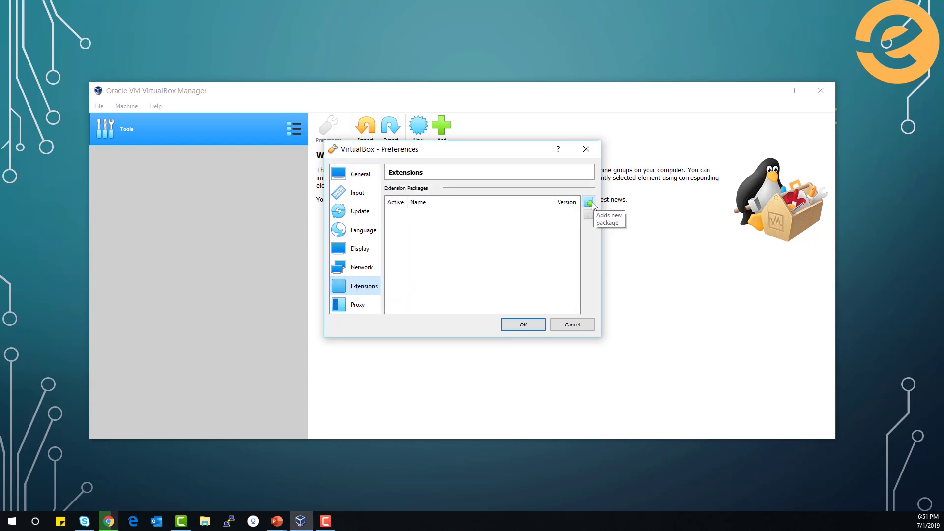
click(590, 203)
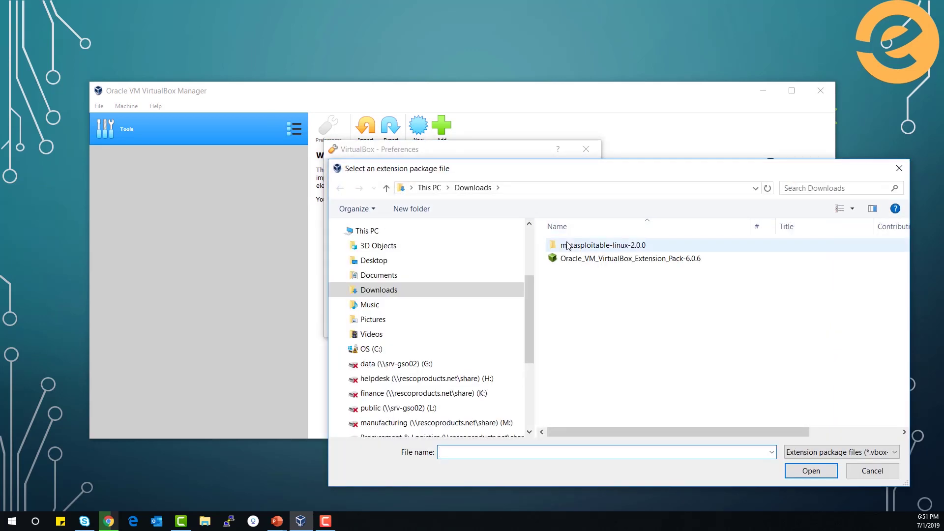
scroll(510, 281, up, 2)
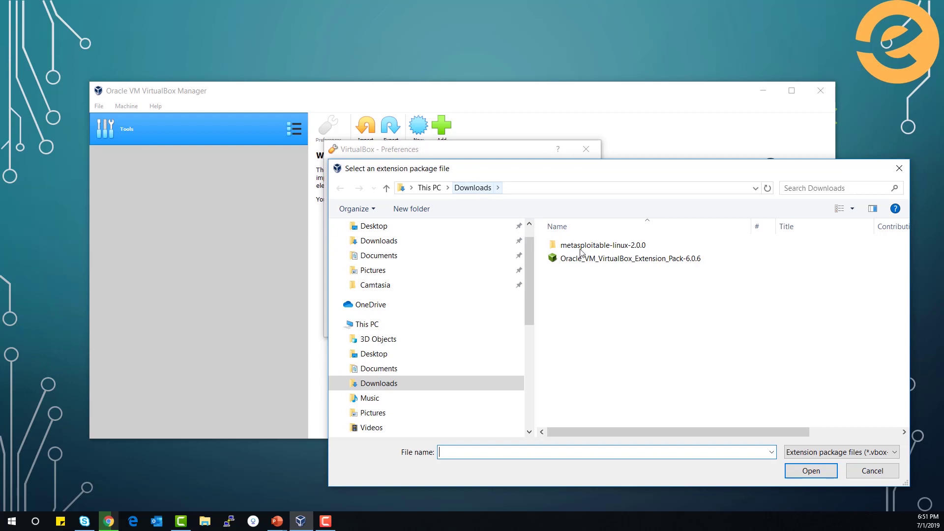
click(591, 263)
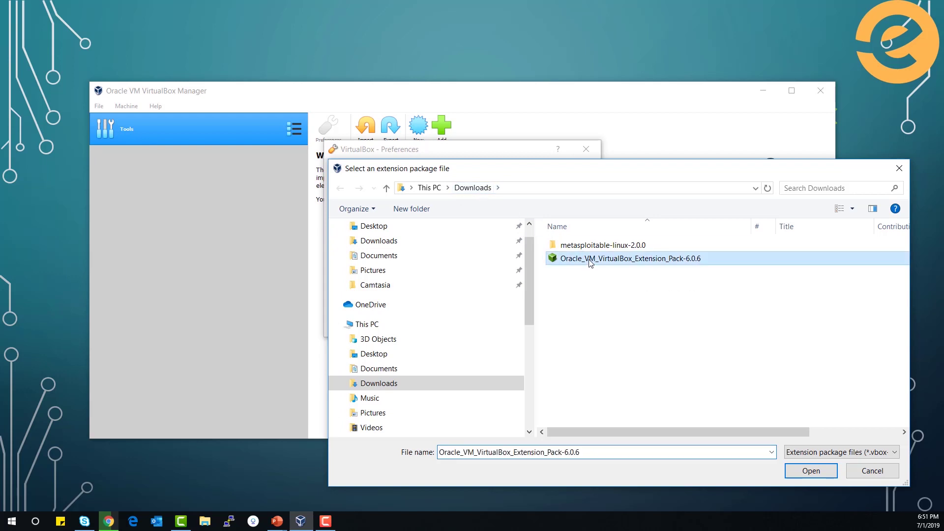
click(810, 472)
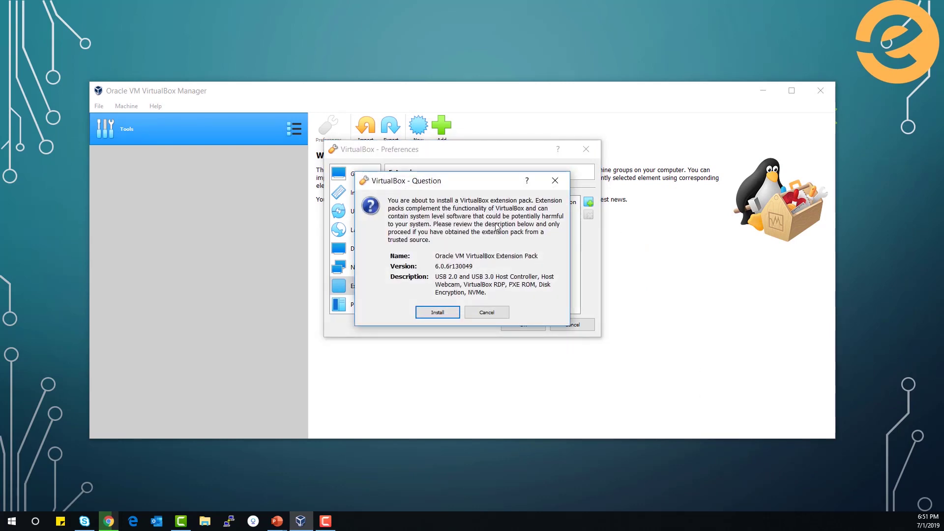
Install the 6.0.6 Extension Pack, accept its licence, and close Preferences
click(453, 317)
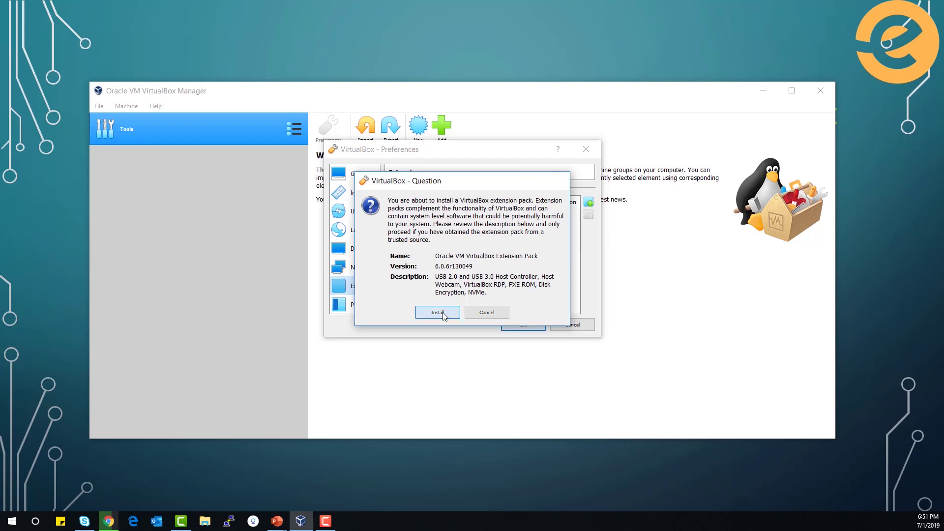
scroll(488, 297, down, 15)
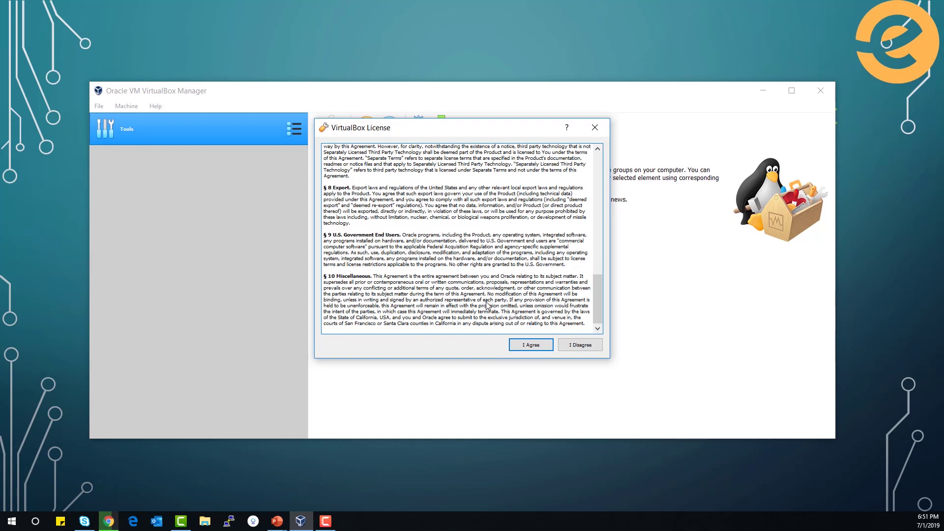
click(525, 345)
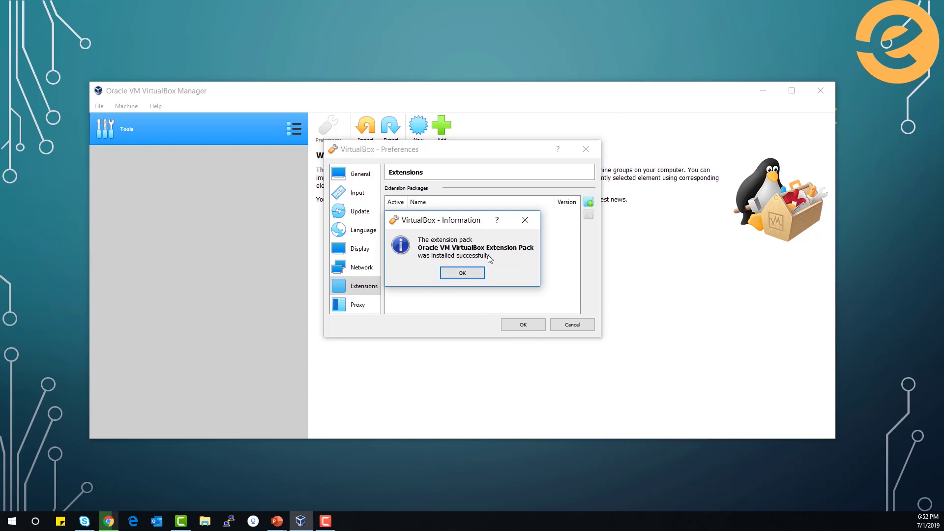
click(474, 275)
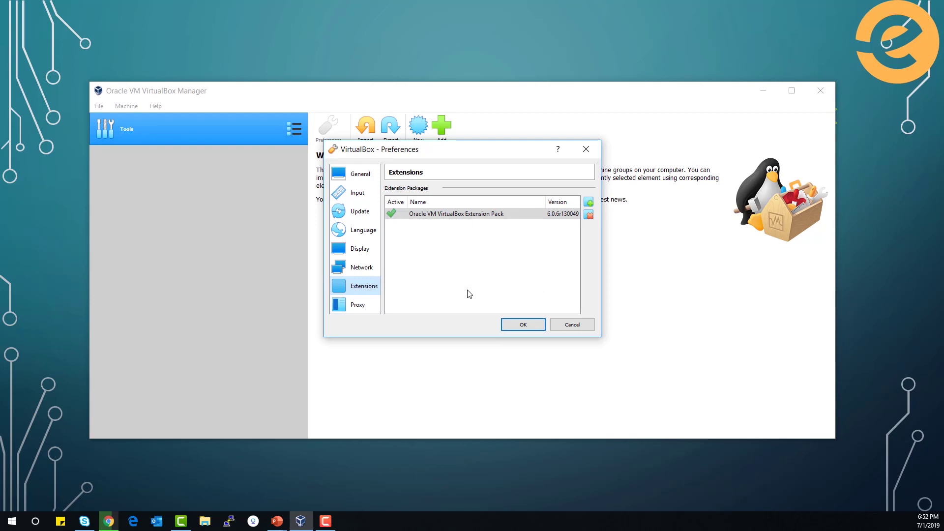
click(519, 328)
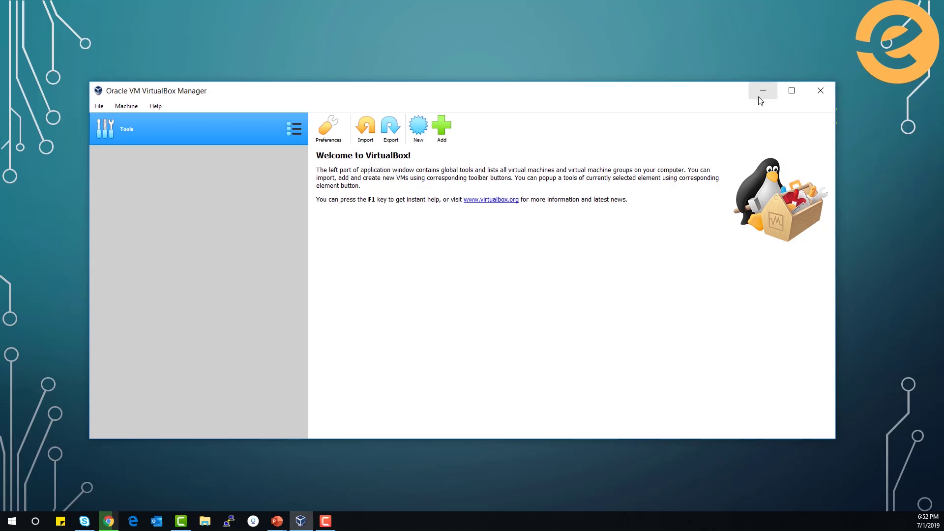
Minimize VirtualBox Manager and select the Kali download page's address path
click(762, 93)
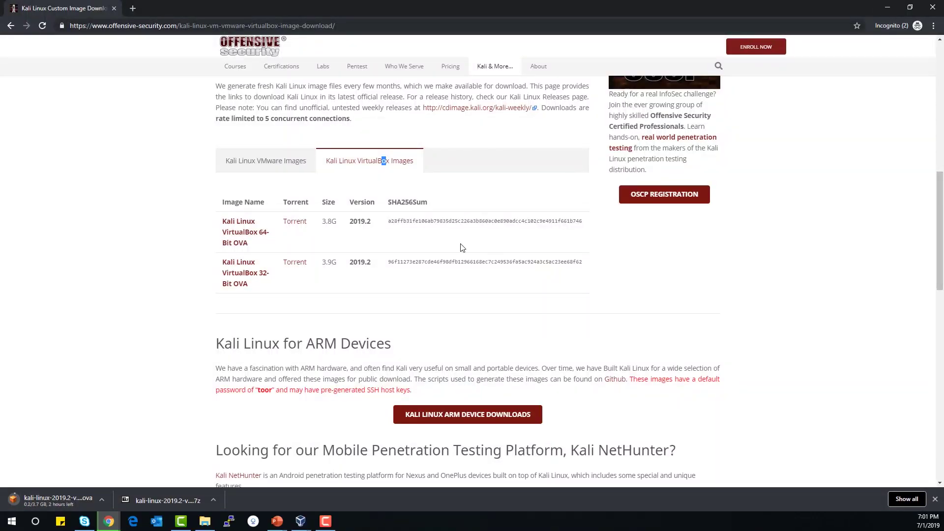
drag(179, 26, 418, 40)
key(BackSpace)
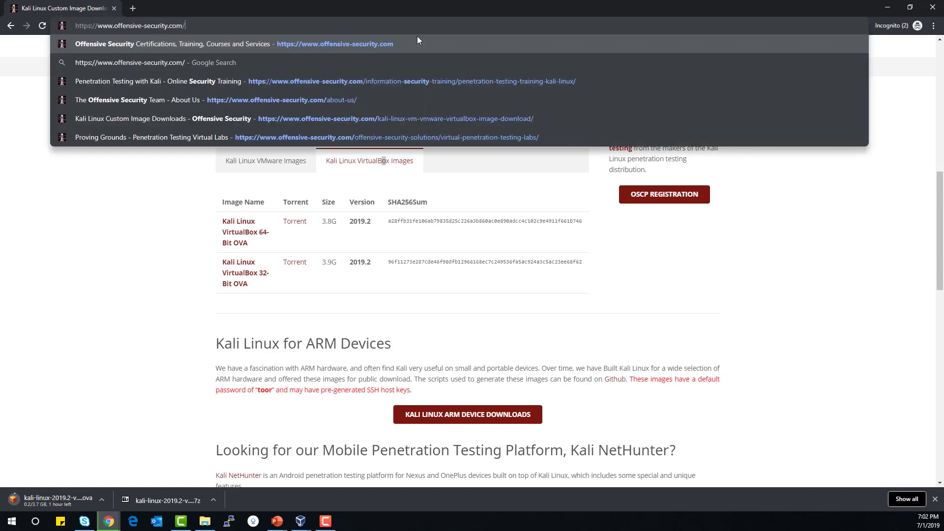
key(Return)
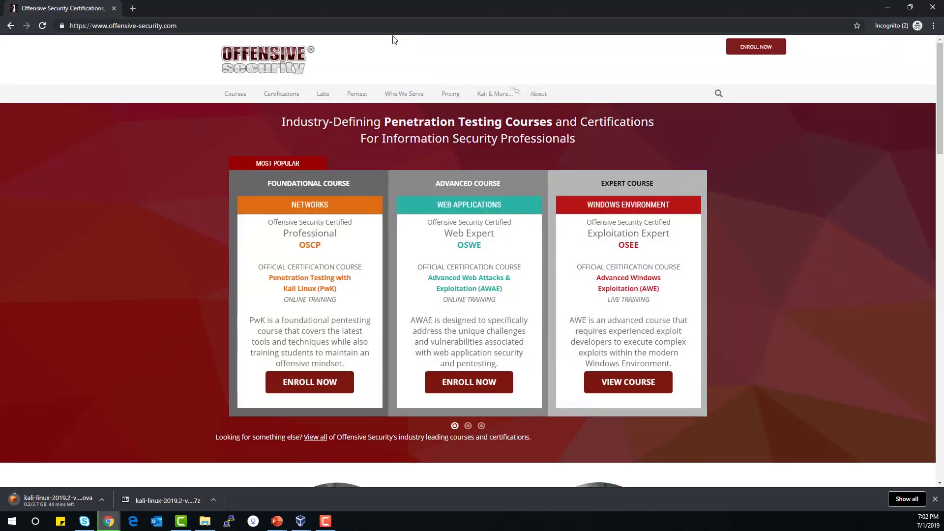
mouse_move(501, 98)
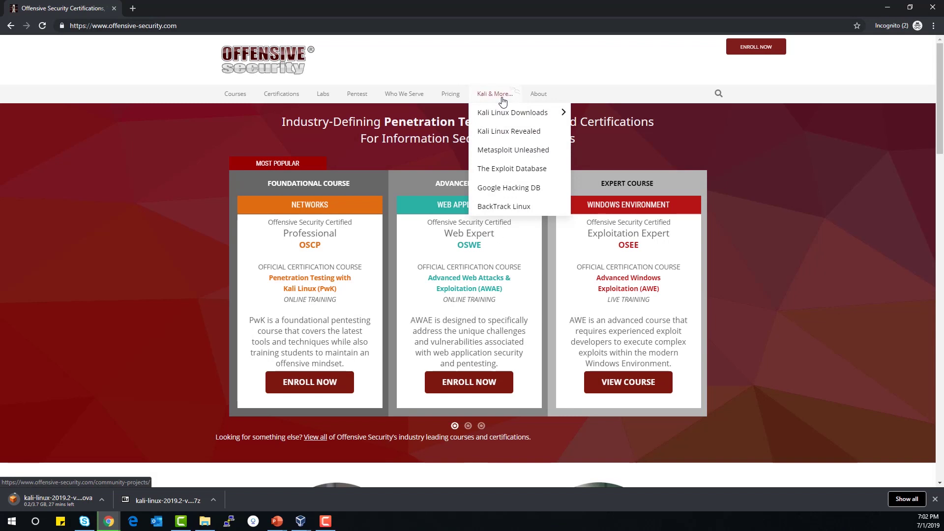
mouse_move(500, 115)
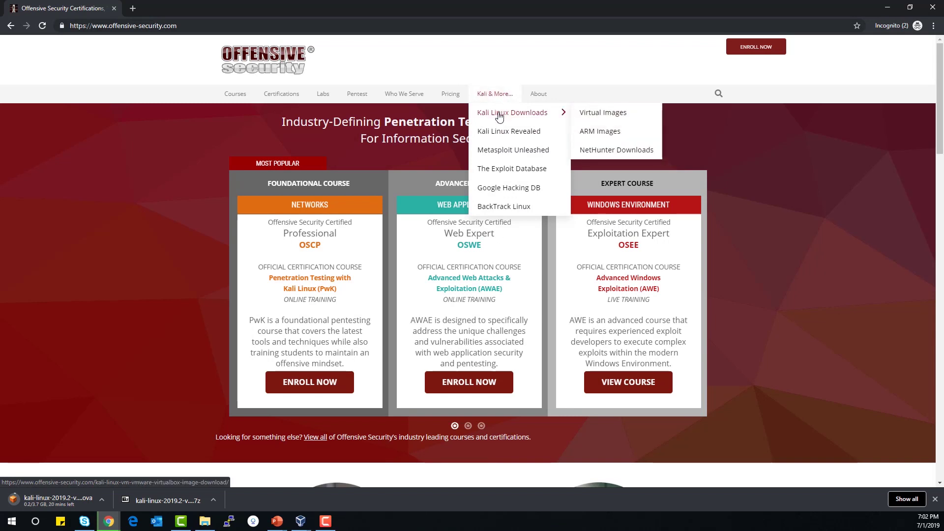
click(604, 113)
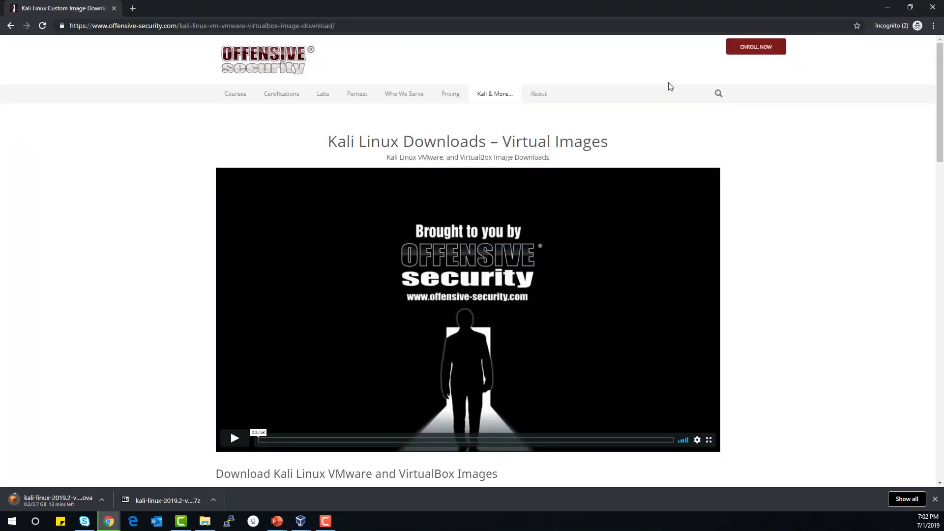
scroll(550, 186, down, 7)
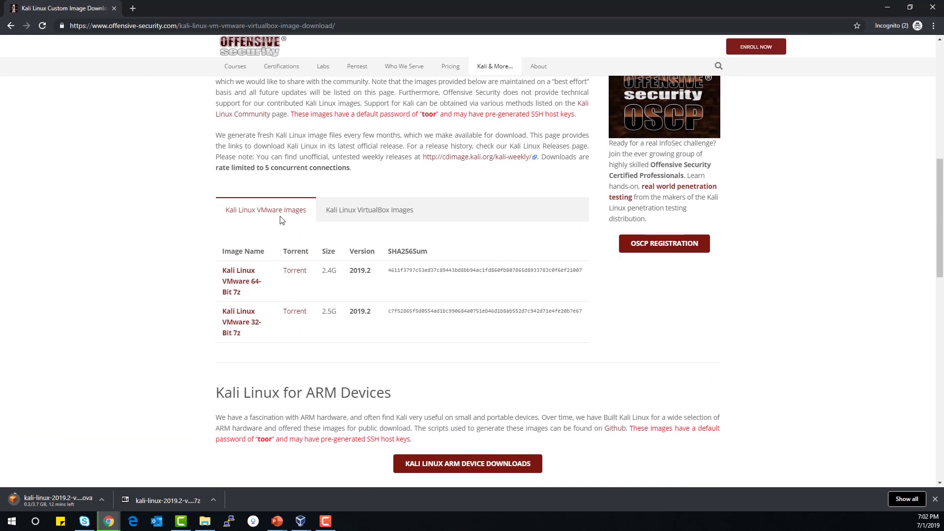
click(378, 218)
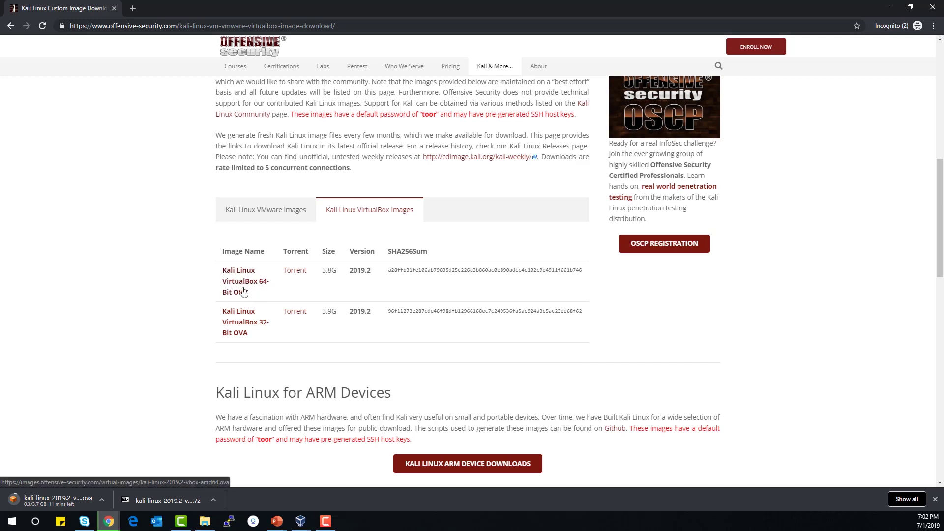
Start the Kali 64-Bit OVA download, cancel both .ova downloads, and advance the slide to Step 3
click(243, 287)
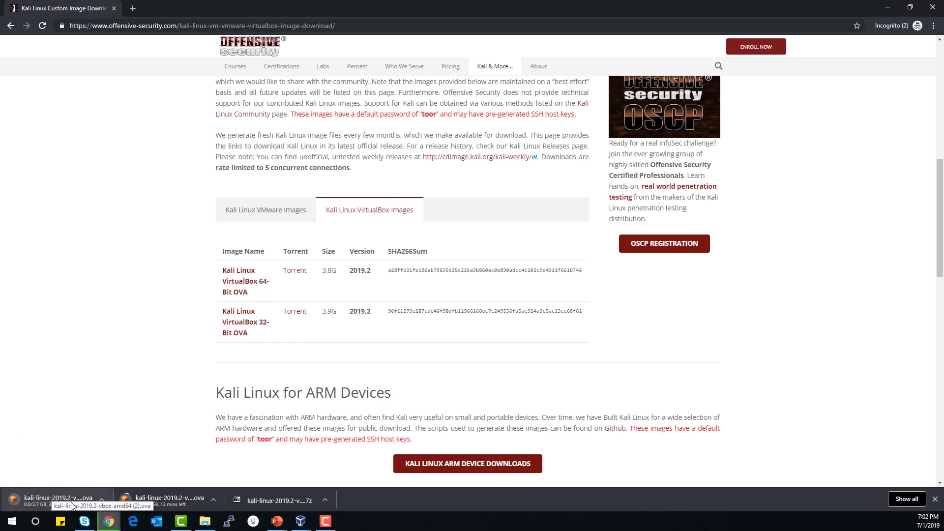
click(213, 498)
click(231, 483)
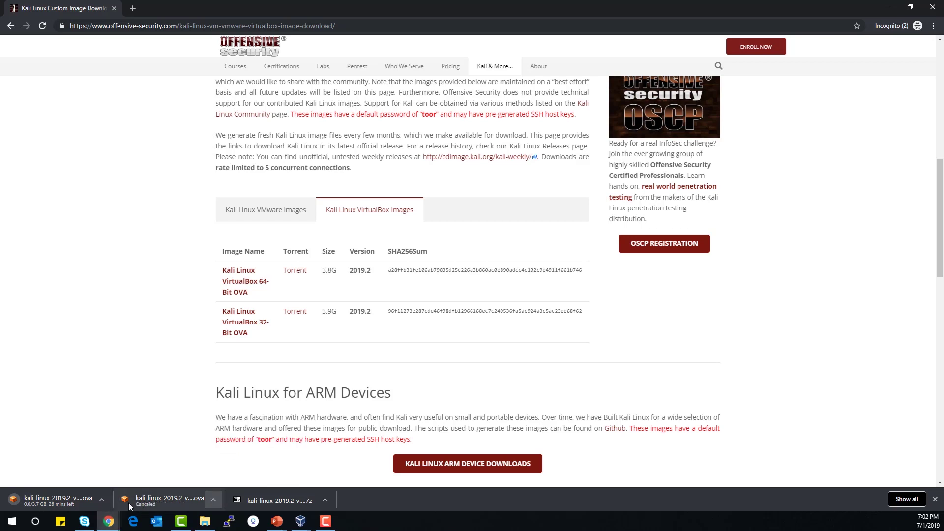
click(102, 500)
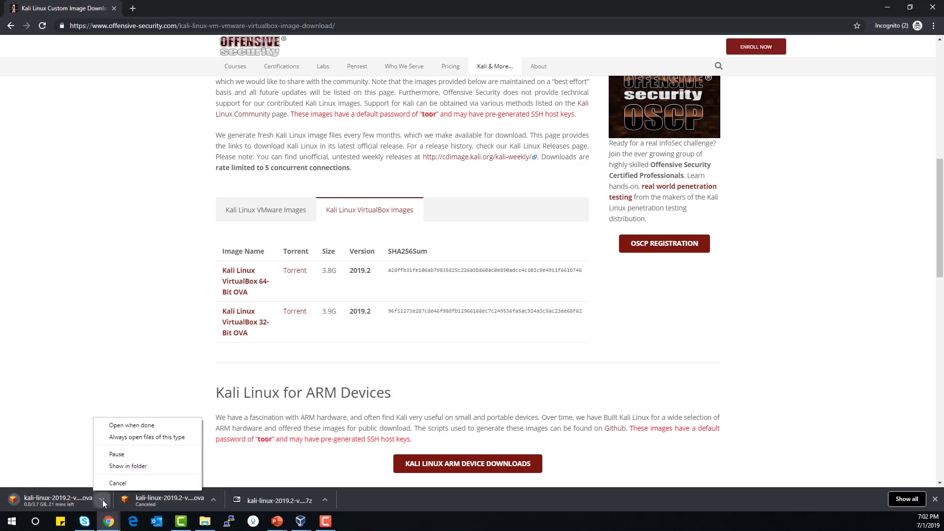
click(120, 483)
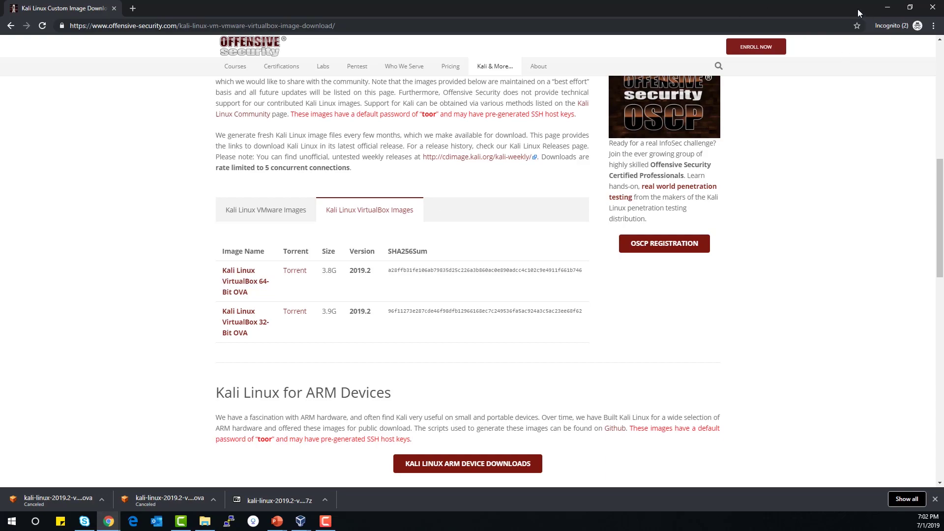
click(887, 6)
key(Right)
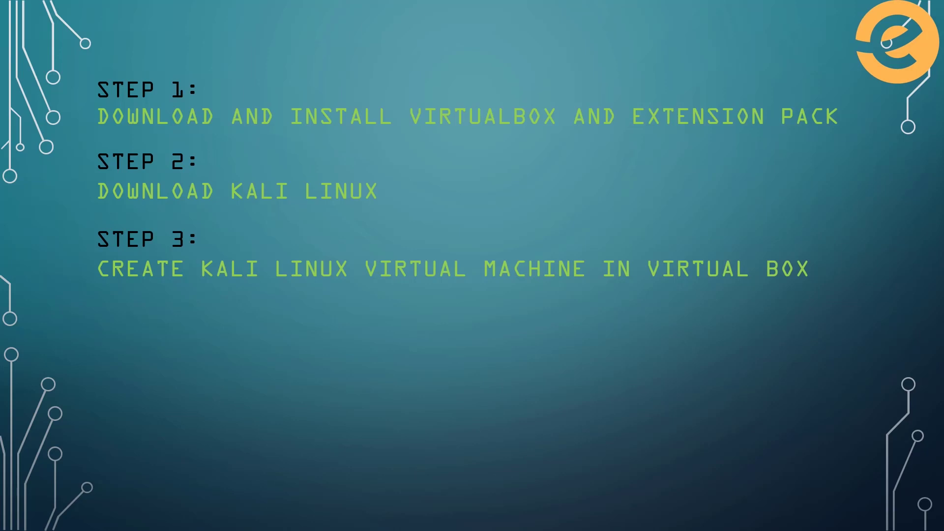
Switch to the Downloads folder and open the kali-linux-2019.2-vbox-amd64 OVA
key(alt+Tab)
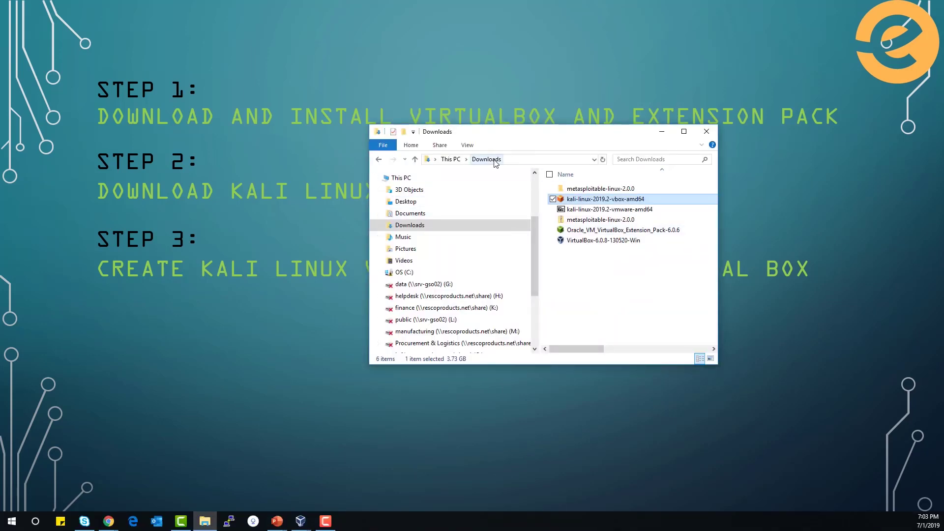
double_click(568, 204)
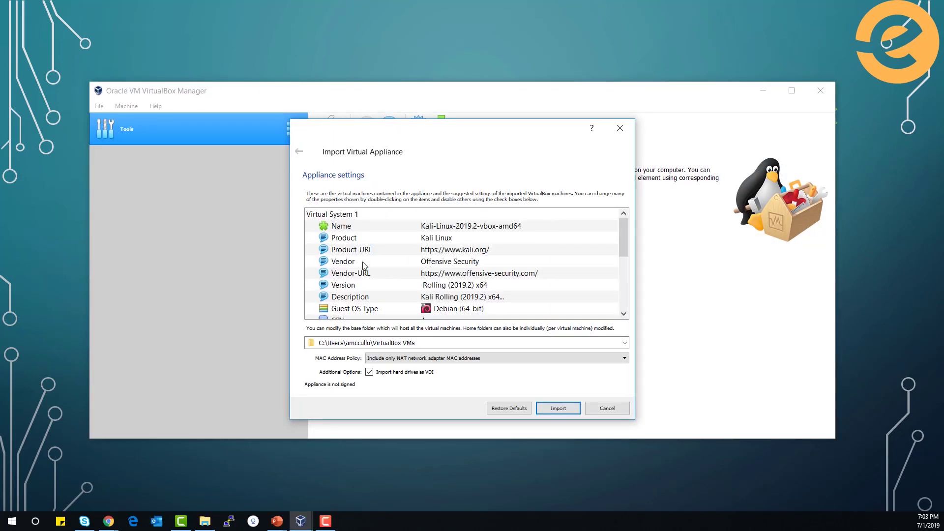
Review the Kali 2019.2 appliance settings and import it with the defaults
scroll(364, 265, down, 2)
scroll(363, 265, down, 2)
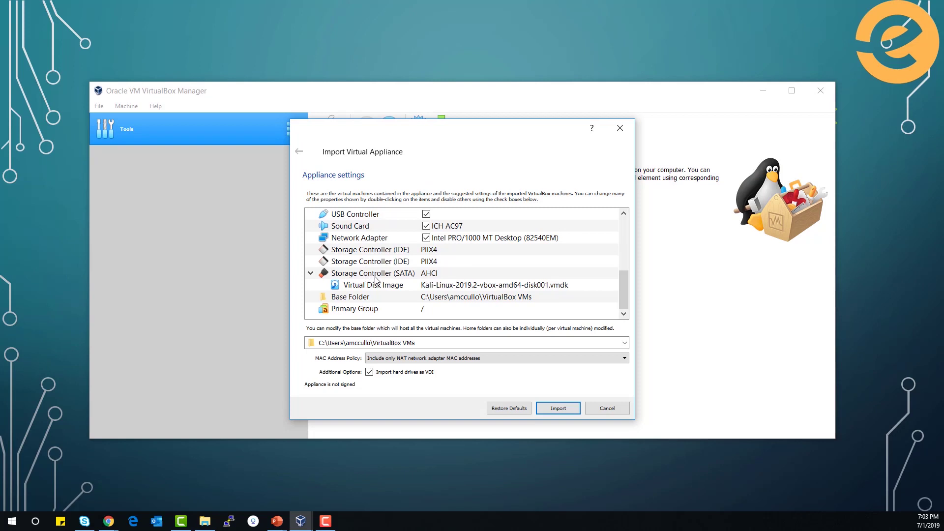
click(568, 408)
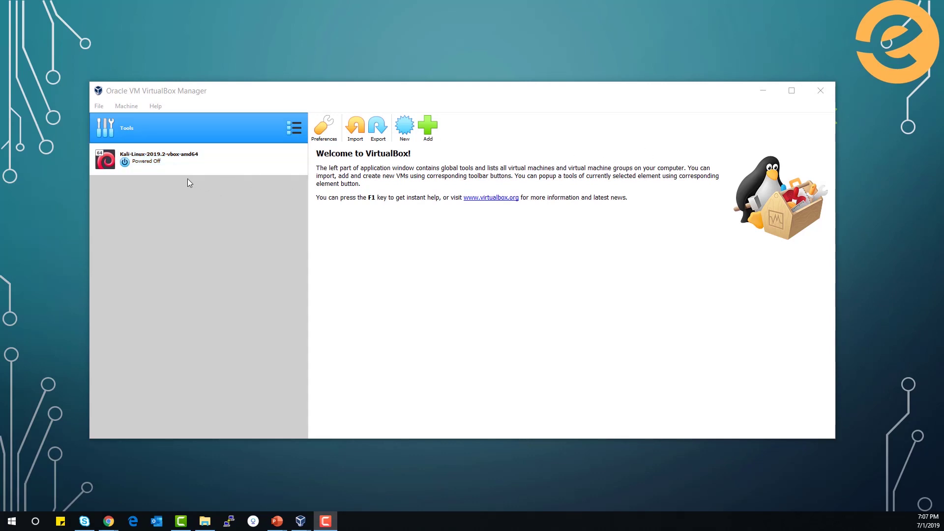
Start the Kali-Linux-2019.2-vbox-amd64 VM and close its keyboard and mouse notices
click(174, 167)
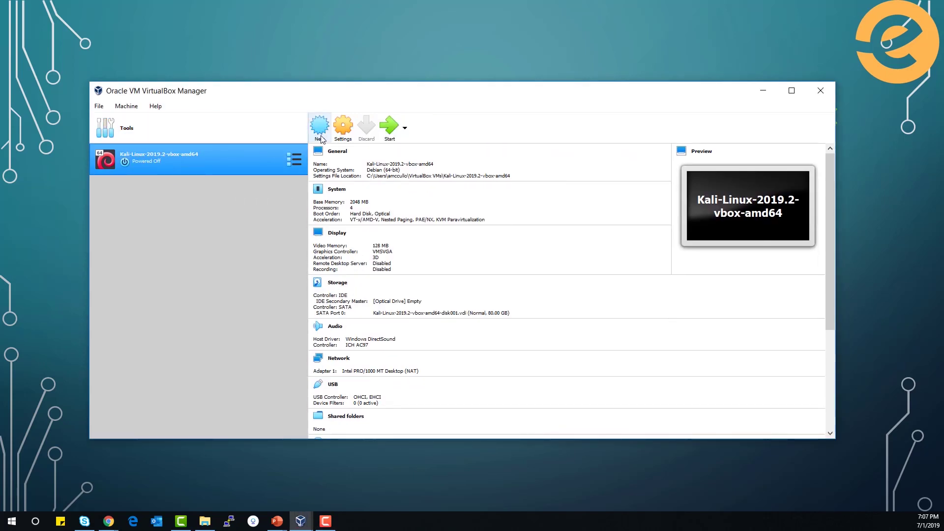
click(389, 127)
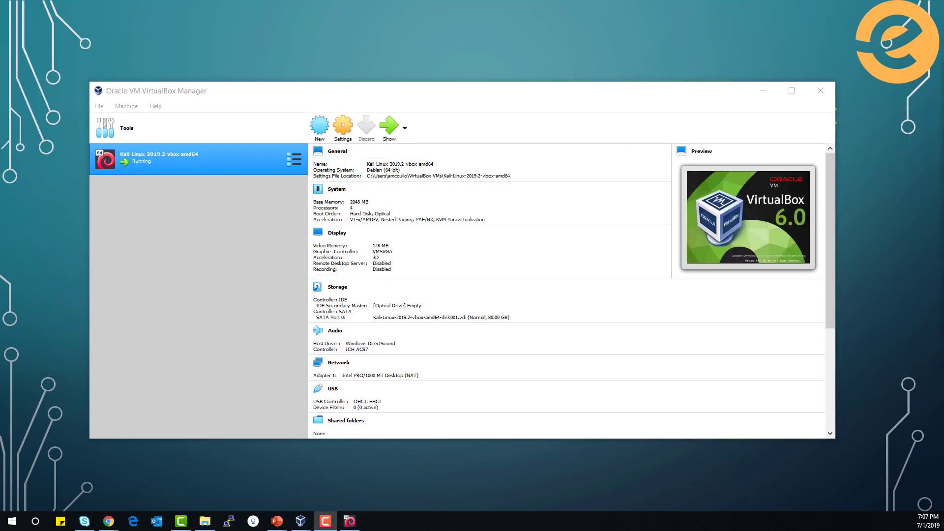
drag(943, 69, 498, 129)
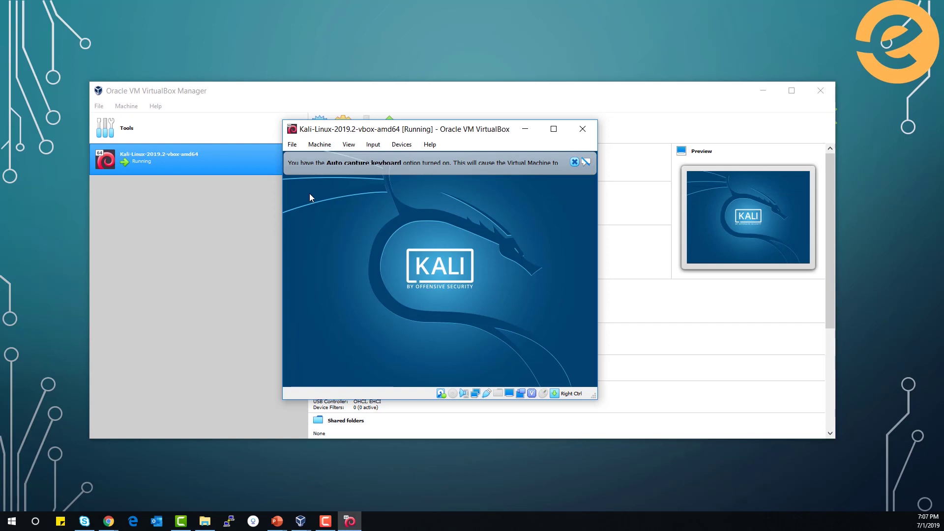
click(574, 162)
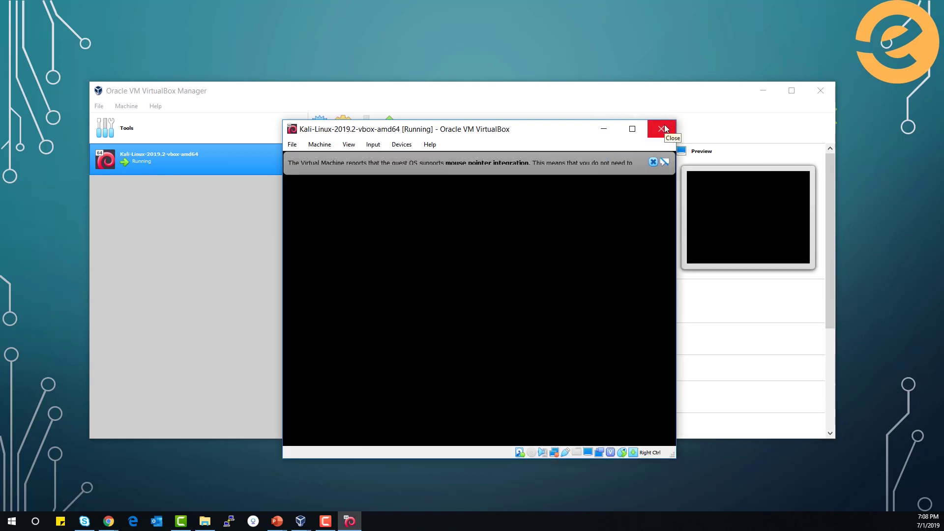
click(653, 162)
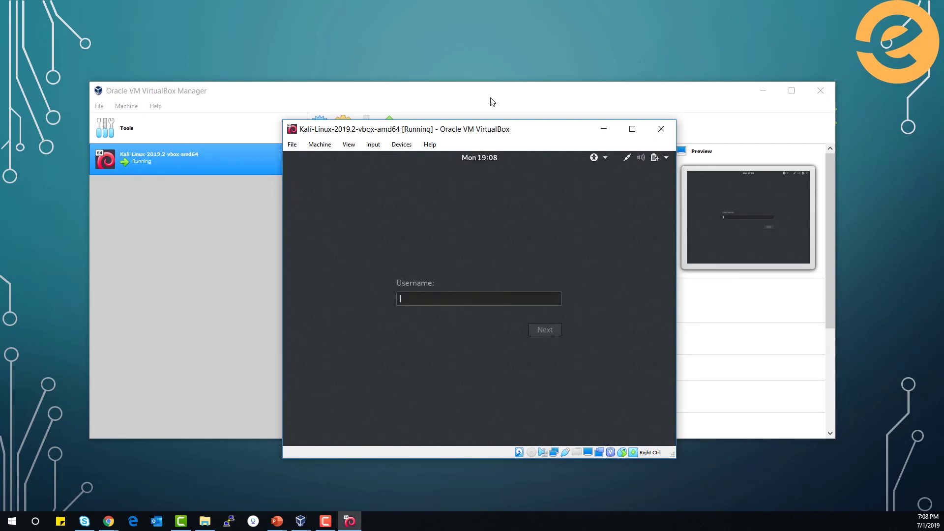
Sign in to Kali as root with the account password and open the Applications menu
text(root)
key(Return)
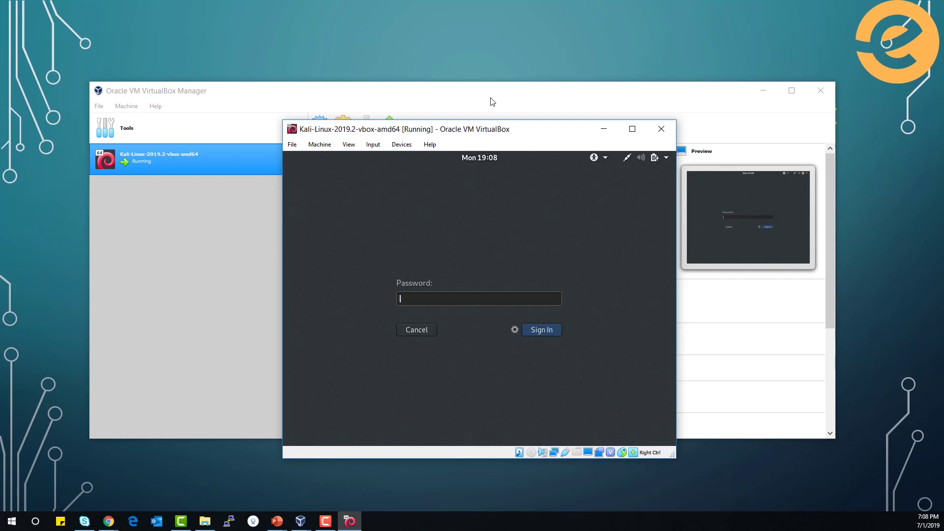
text(toor)
key(Return)
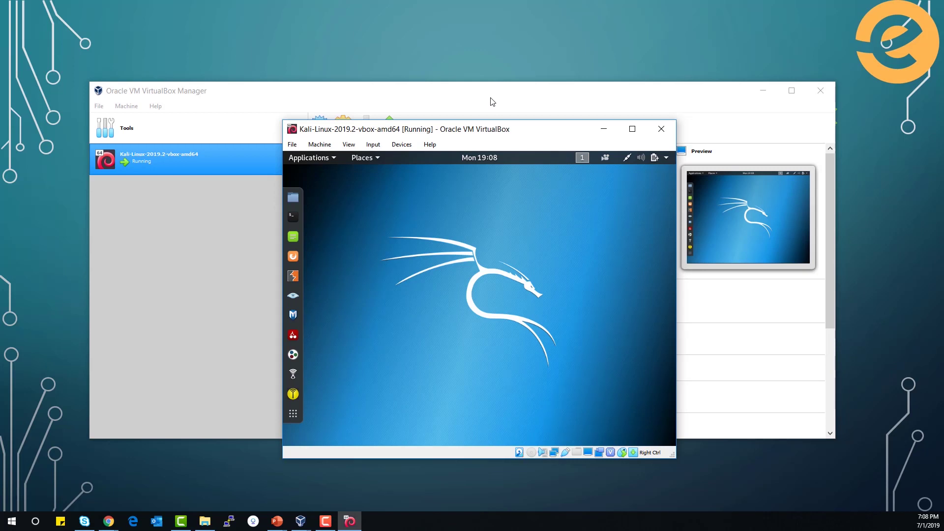
click(325, 161)
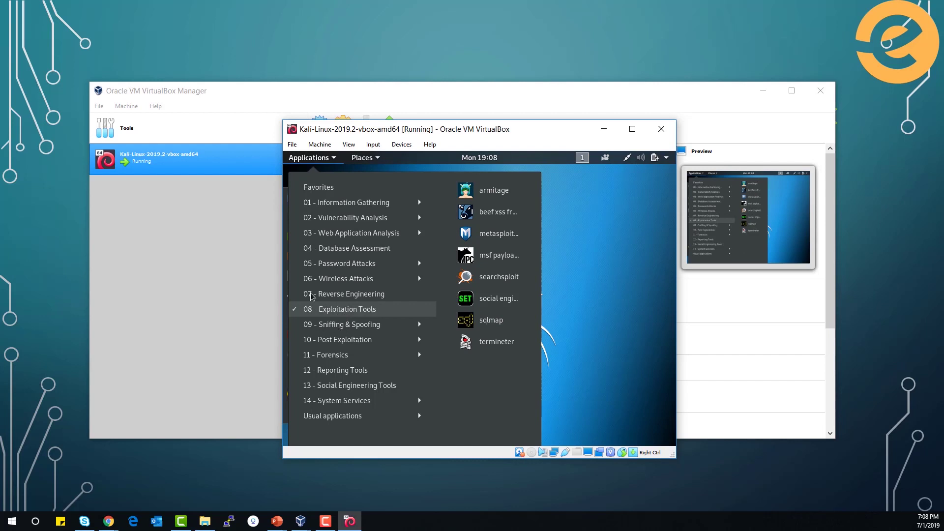
Close Kali's Applications menu and return to the setup-steps slideshow
click(593, 241)
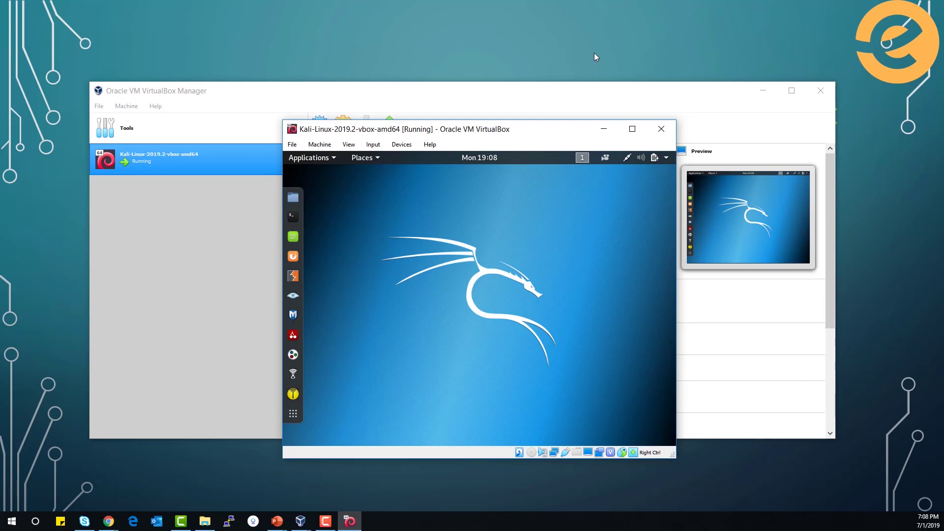
key(alt+Tab)
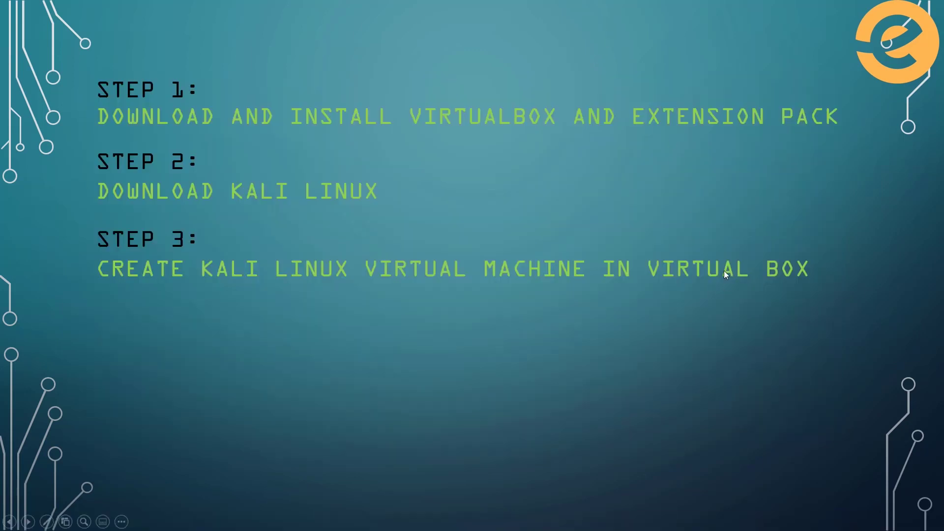
Reveal Step 4, Download Metasploitable 2, then bring up the SourceForge Metasploitable page
click(703, 277)
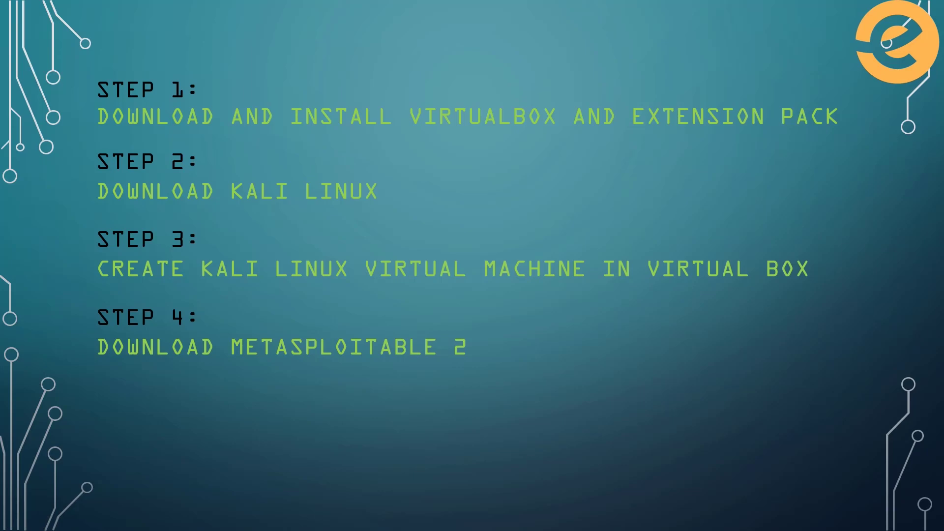
key(alt+Tab)
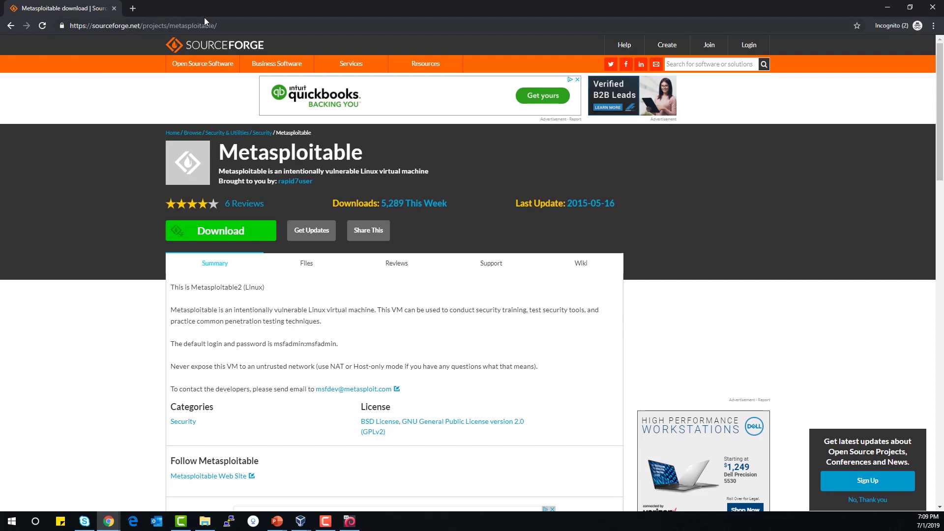
Start the metasploitable-linux-2.0.0.zip download, cancel it, and bring up the Downloads folder
click(196, 233)
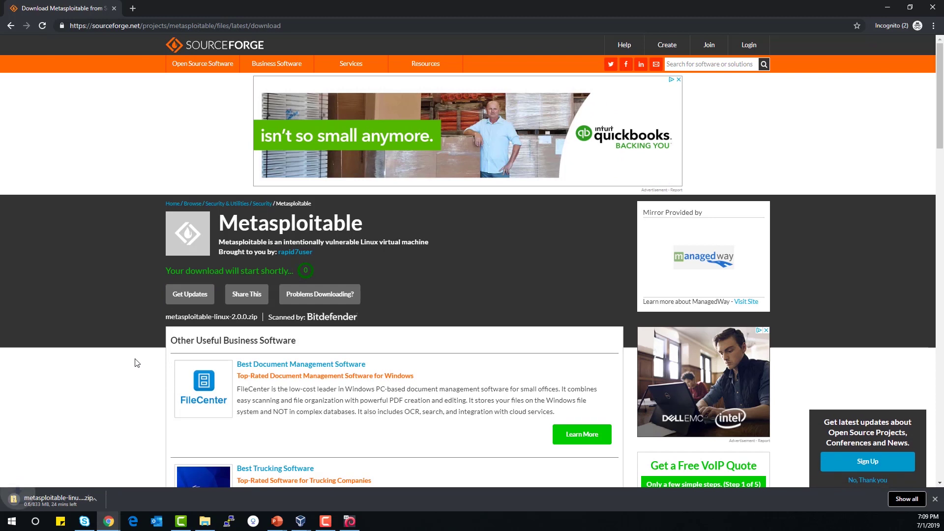
click(102, 499)
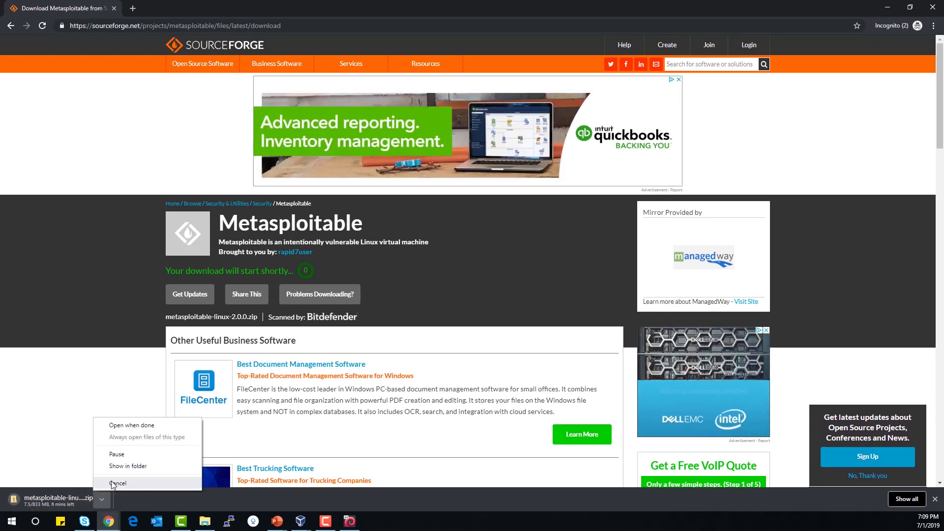
click(113, 483)
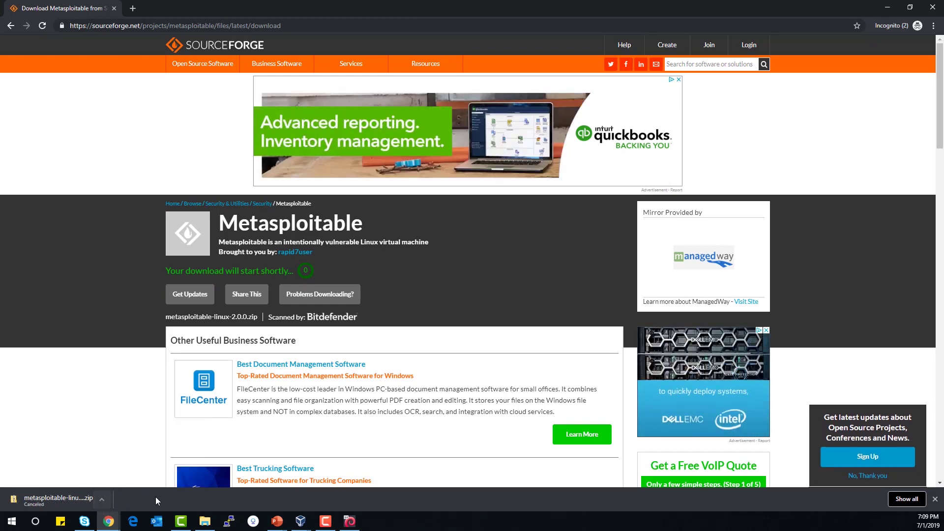
click(205, 524)
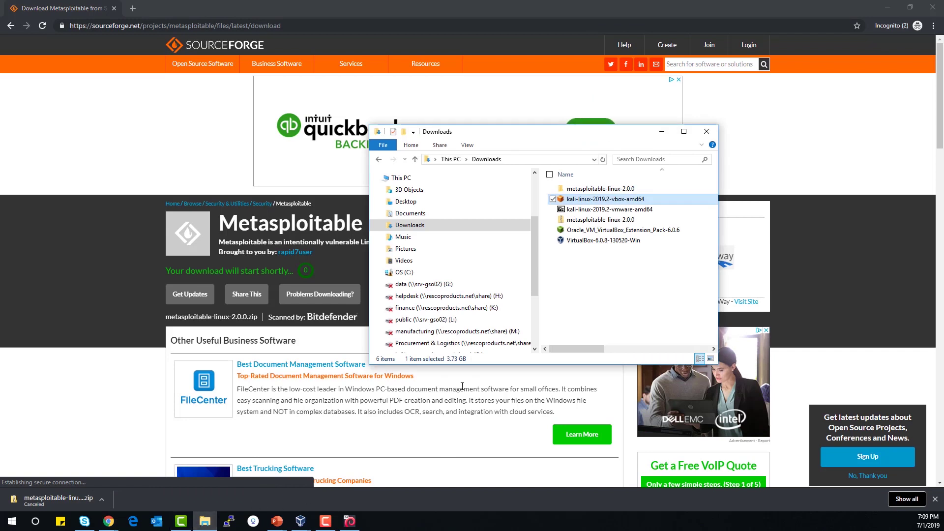
Select the existing metasploitable-linux-2.0.0 zip, then minimize the browser and Explorer to show the slideshow
click(573, 222)
right_click(572, 224)
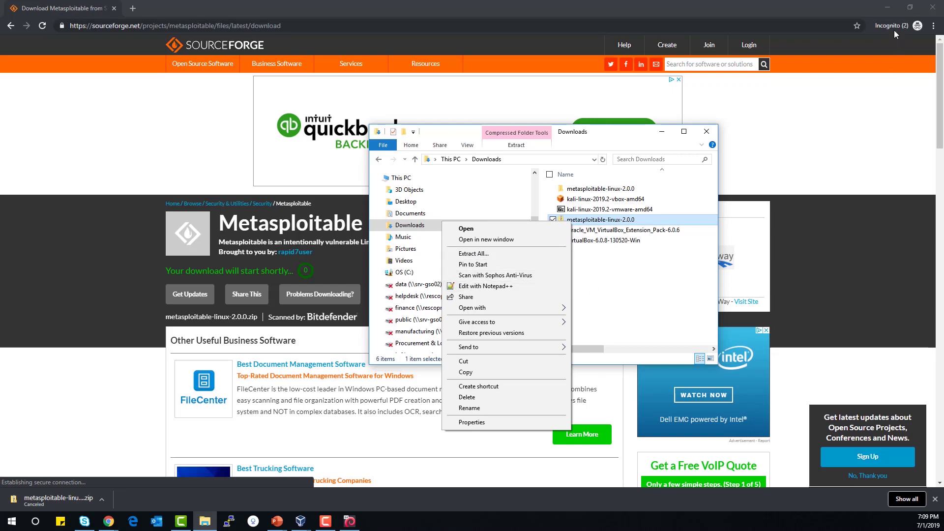
click(885, 9)
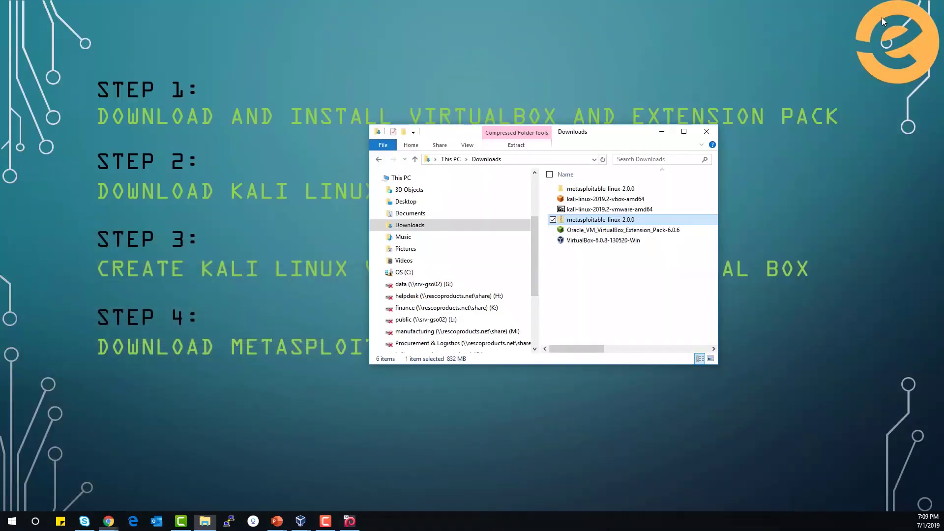
click(550, 101)
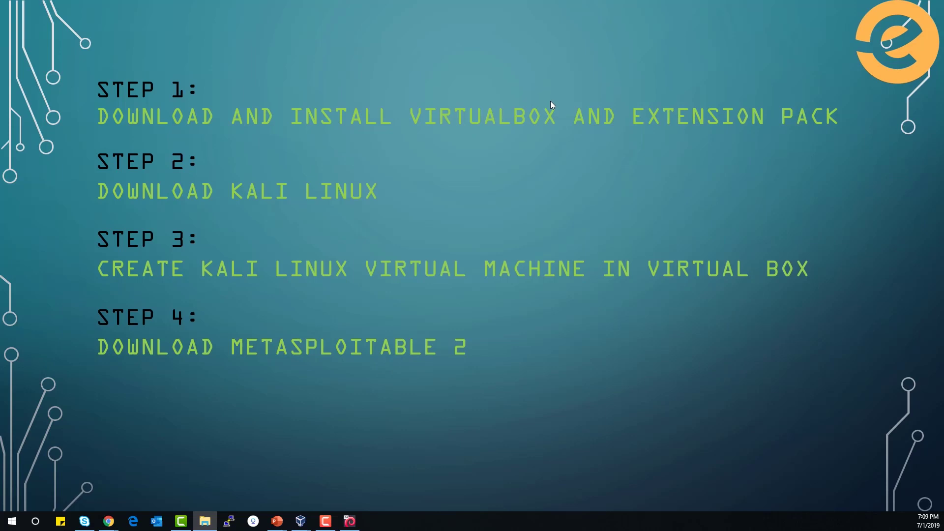
Advance the slide to show Step 5, Create Metasploitable 2 Virtual Machine in VirtualBox
click(594, 329)
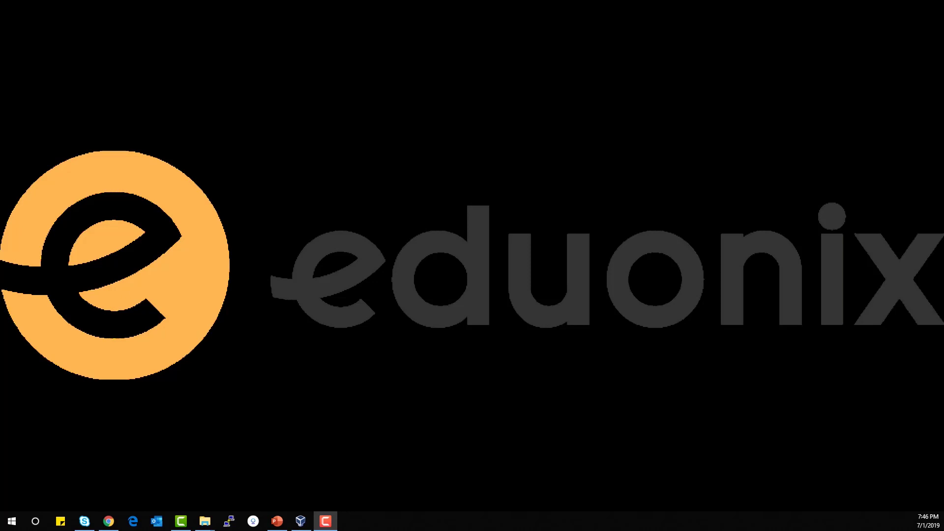
Bring VirtualBox Manager forward and enlarge it, then return to the Downloads folder
key(alt+Tab)
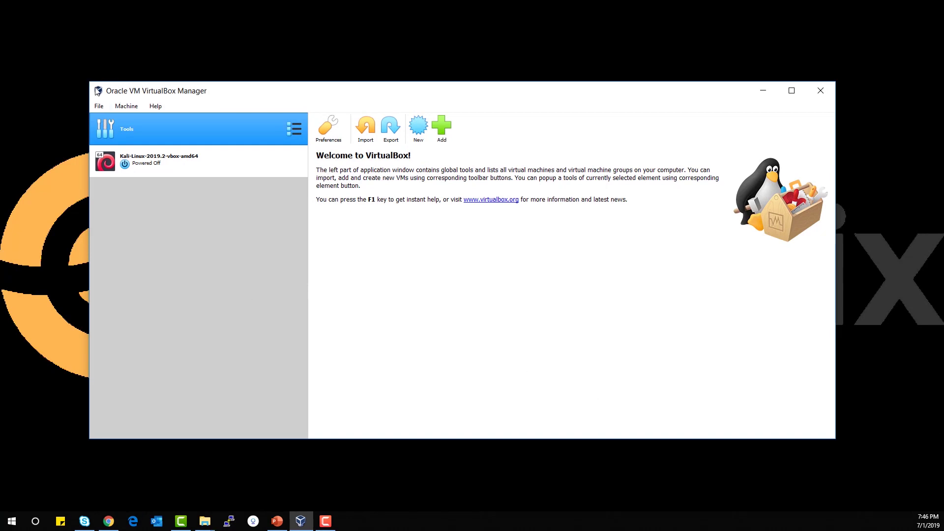
drag(88, 81, 9, 35)
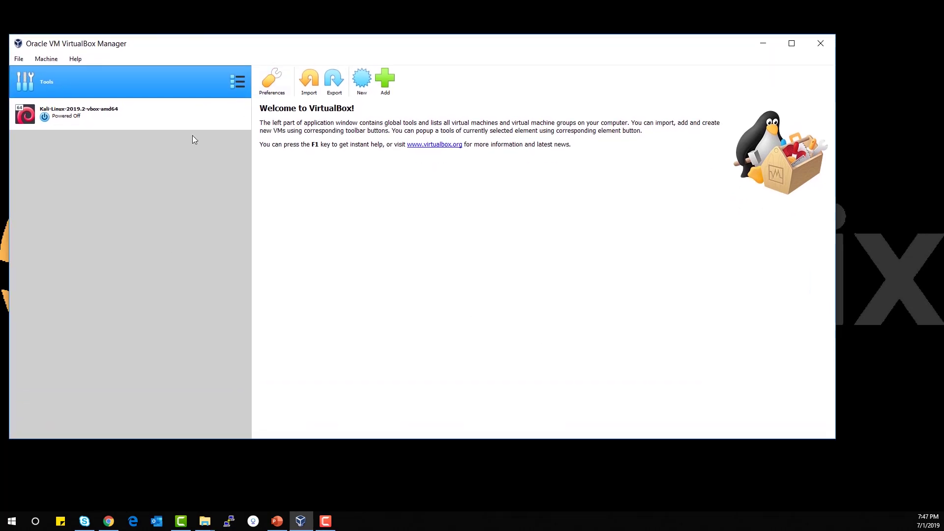
mouse_move(209, 527)
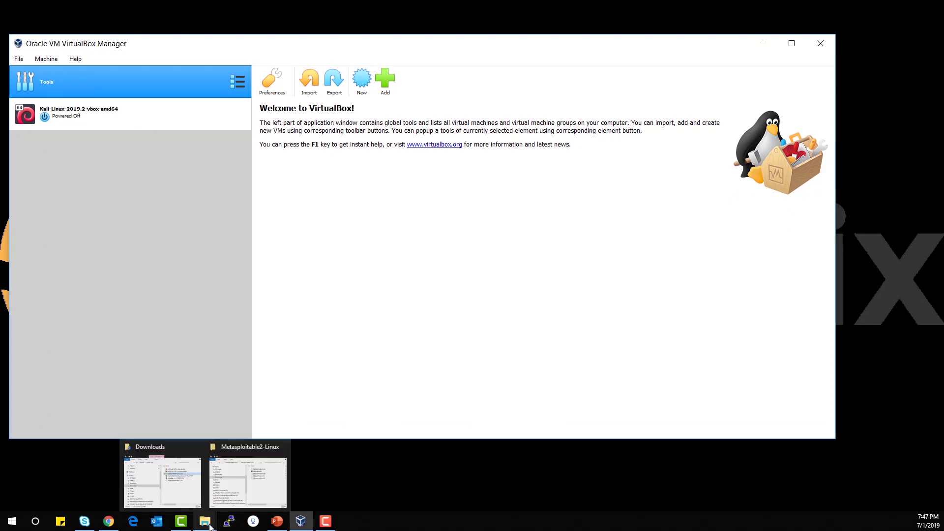
click(185, 499)
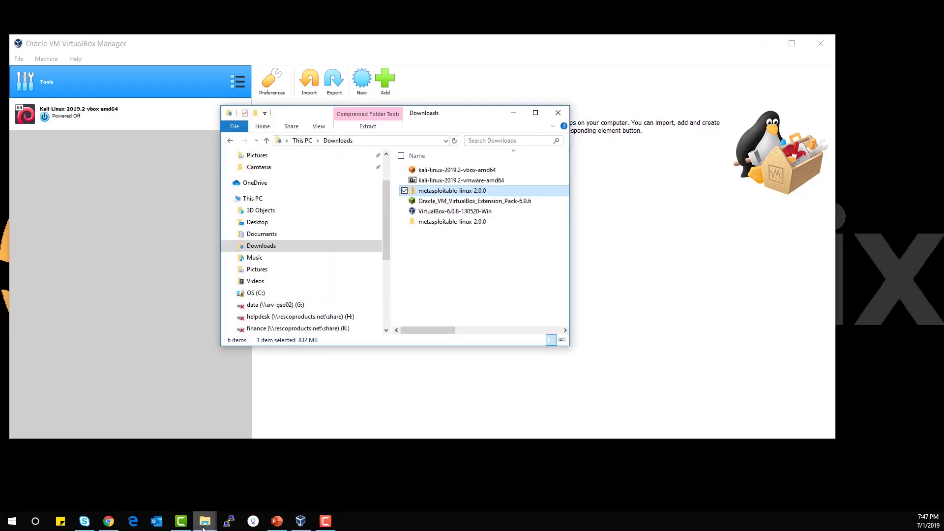
Extract the metasploitable zip, open its Metasploitable2-Linux folder, then hide it to reveal VirtualBox
right_click(438, 192)
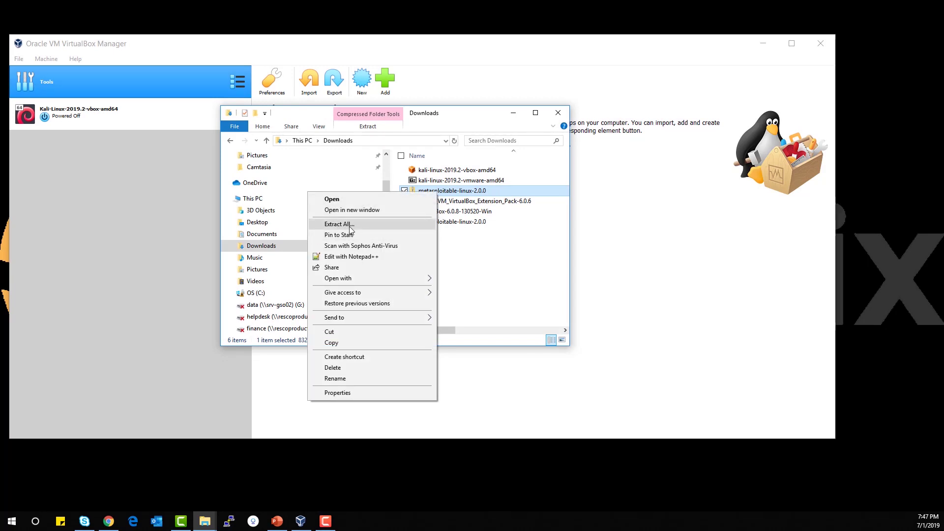
click(468, 235)
click(481, 255)
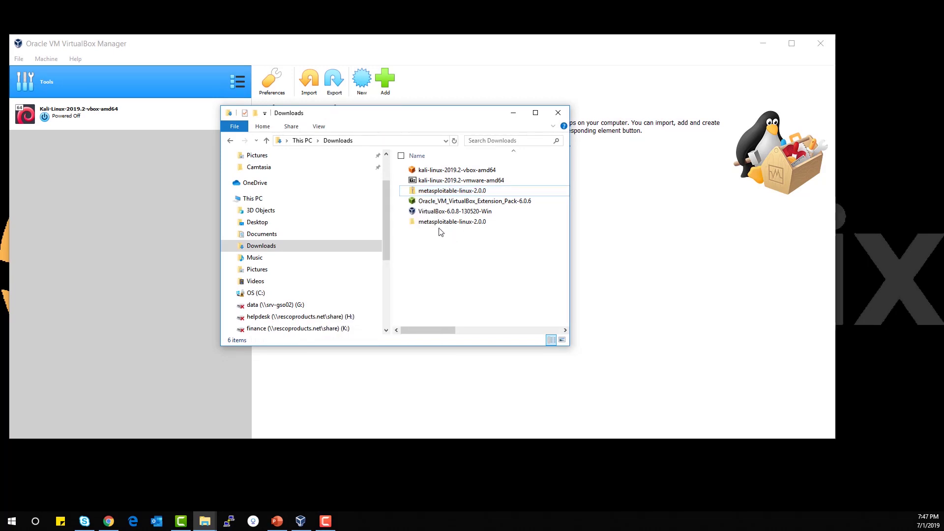
double_click(465, 224)
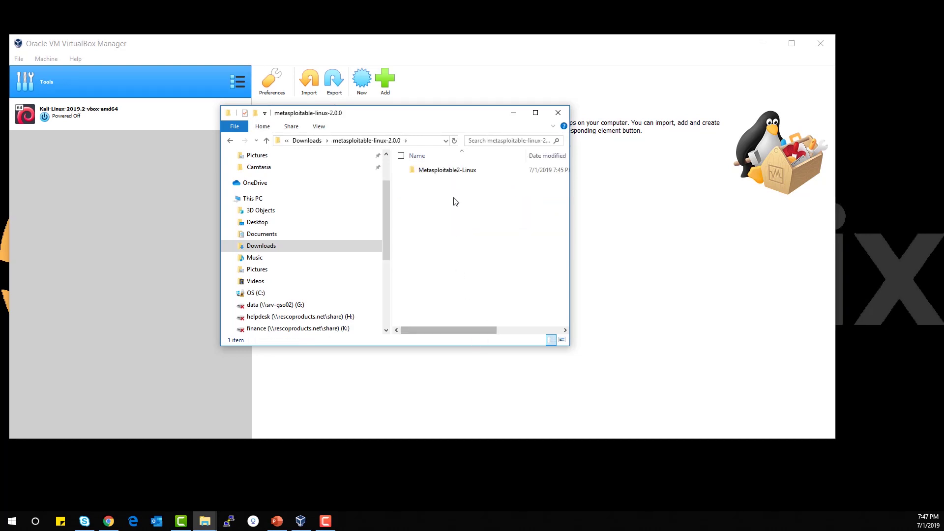
double_click(452, 172)
drag(443, 327, 504, 328)
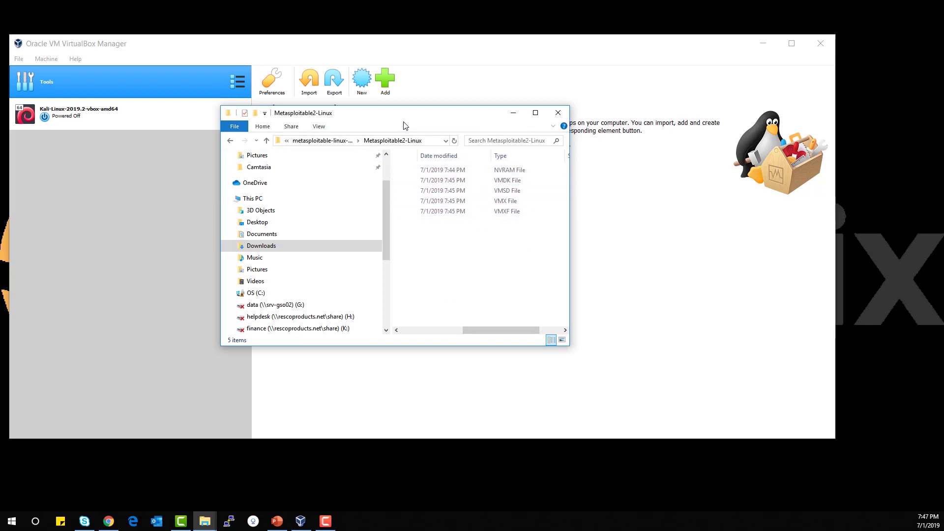
click(513, 113)
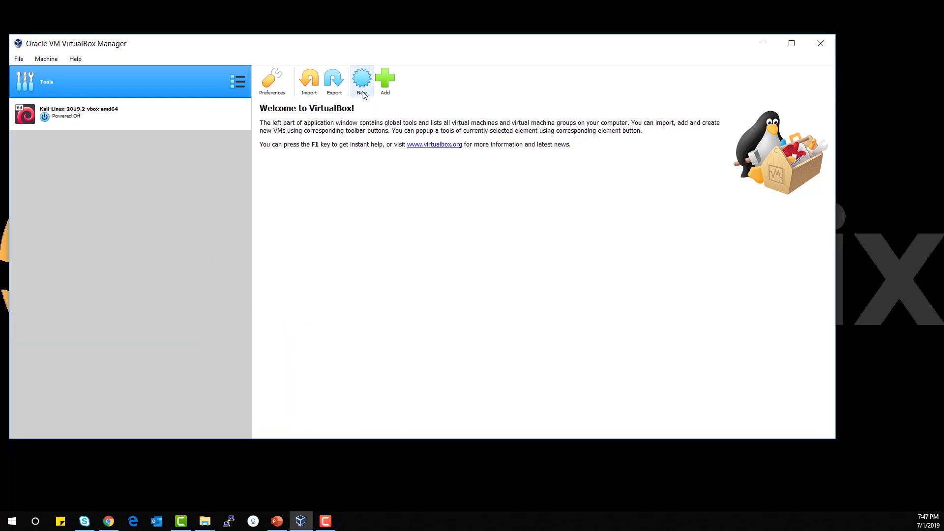
Start a new virtual machine named metasploitable with operating system type Linux
click(363, 94)
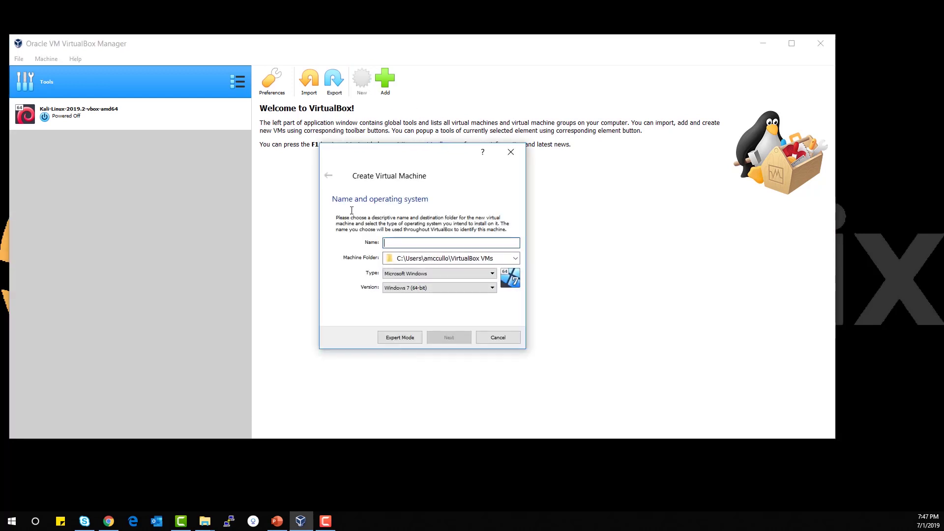
text(metasploitable)
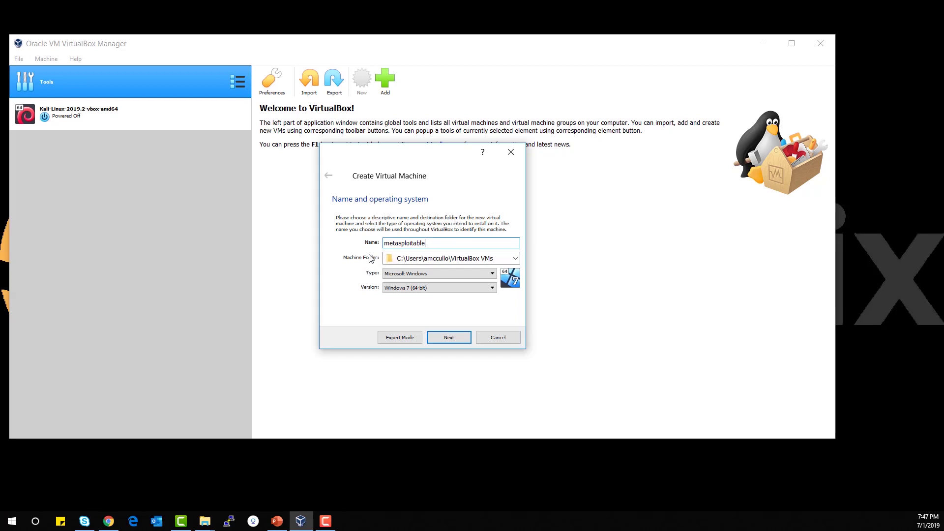
click(386, 277)
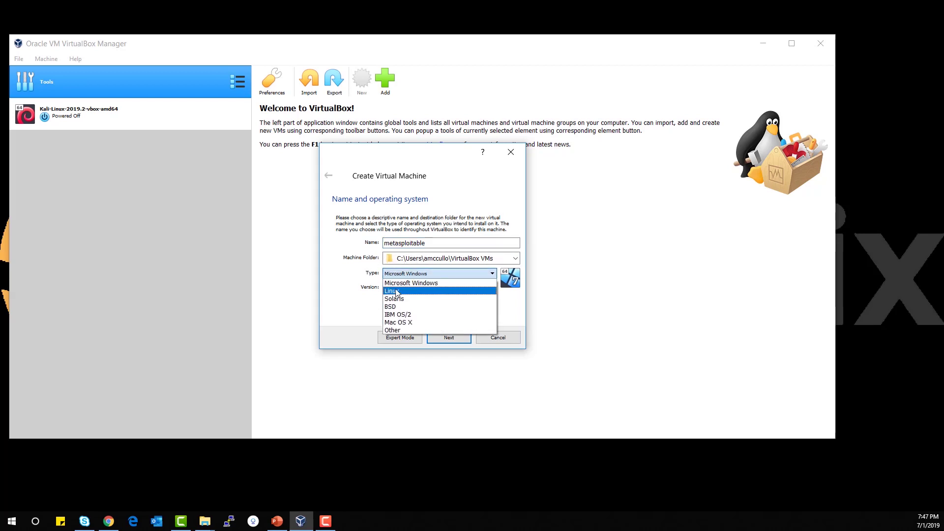
click(387, 288)
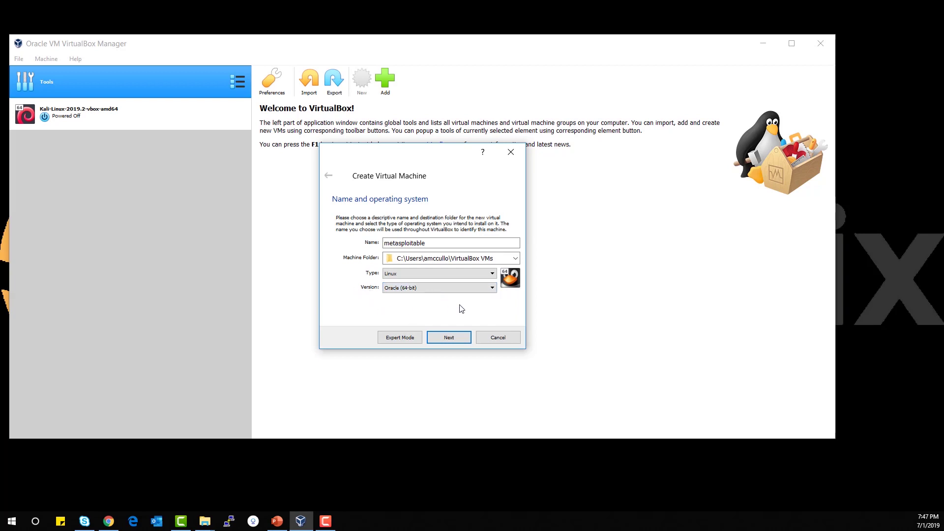
Keep 1024 MB memory and choose to use an existing virtual hard disk file
click(458, 343)
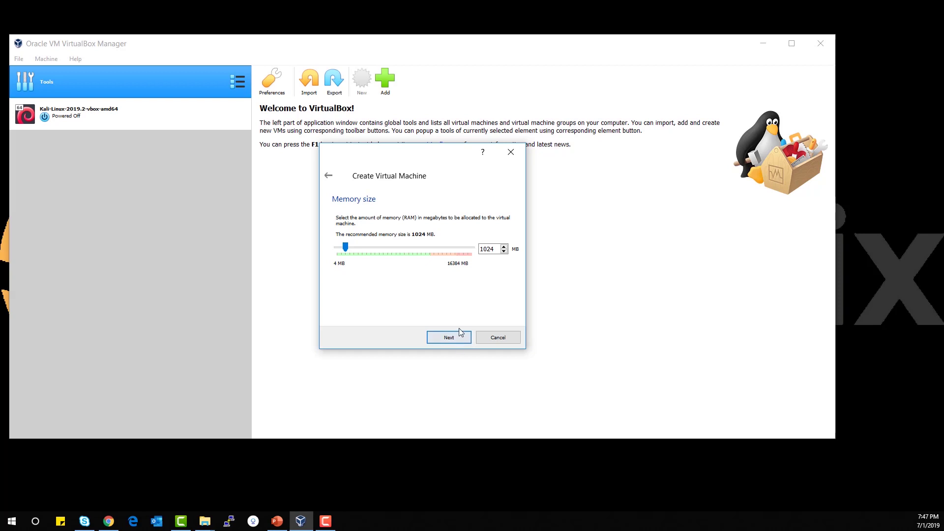
click(449, 339)
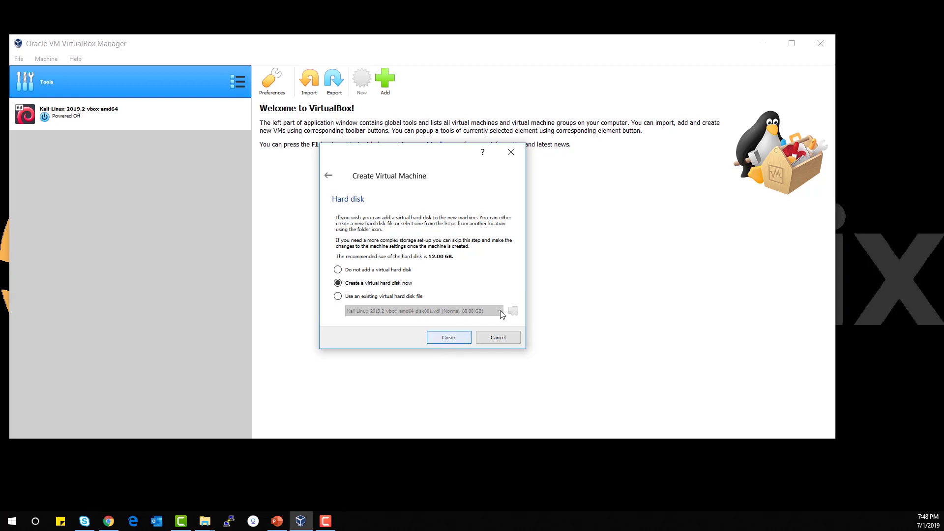
click(338, 296)
click(360, 312)
click(338, 315)
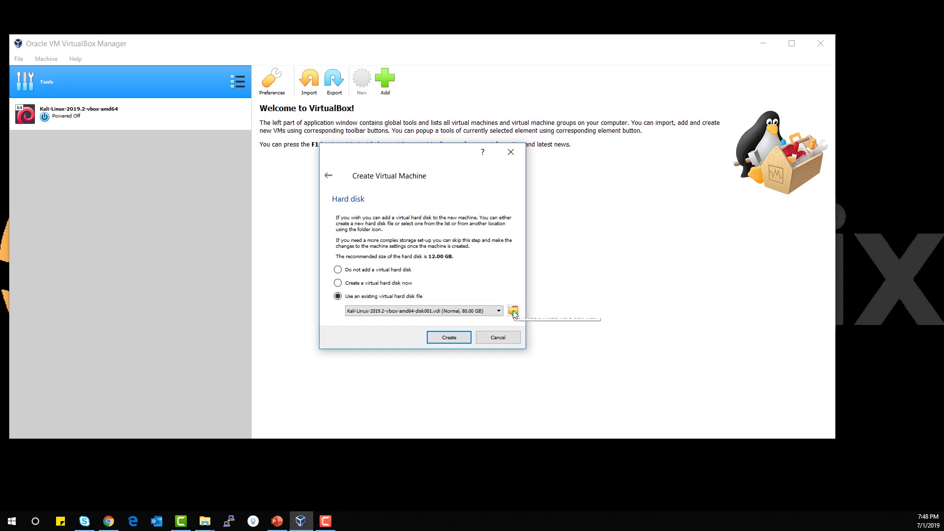
Add Metasploitable.vmdk from Downloads > metasploitable-linux-2.0.0 > Metasploitable2-Linux and choose it as the disk
click(512, 311)
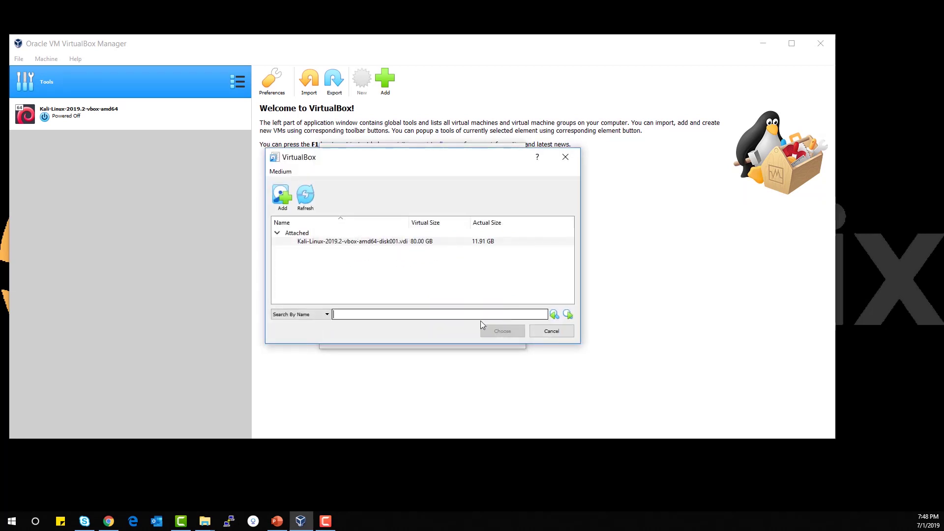
click(282, 202)
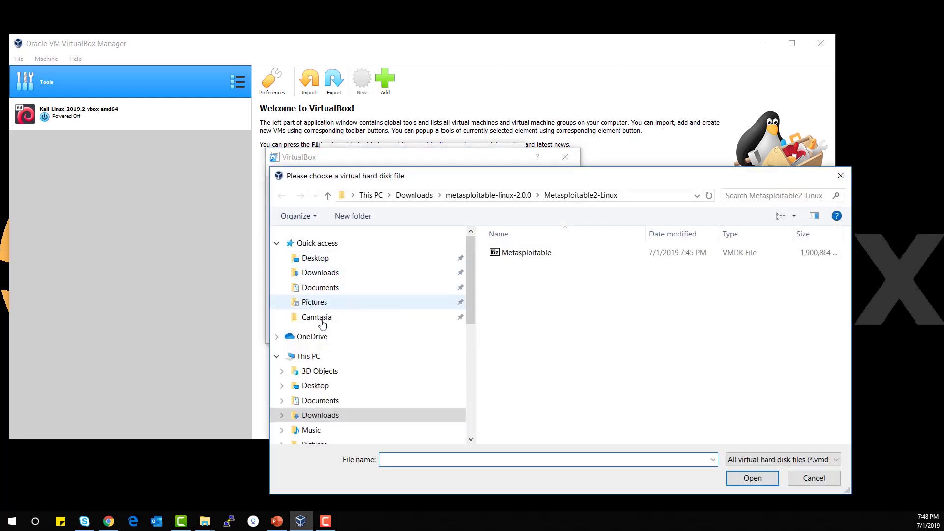
click(323, 415)
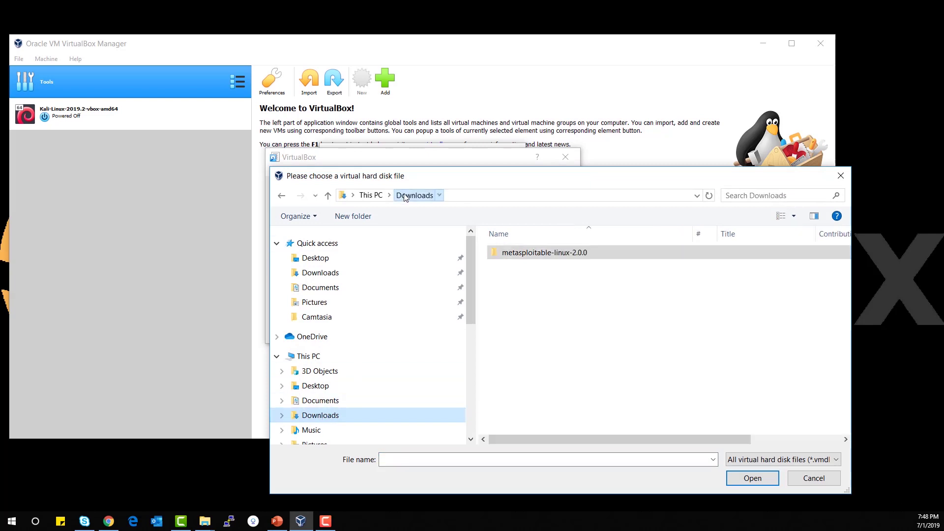
double_click(547, 253)
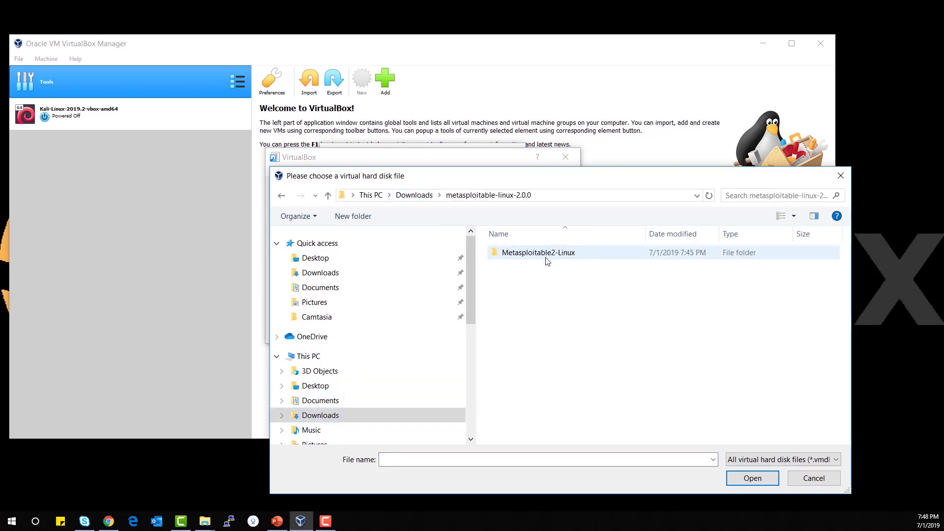
double_click(547, 253)
click(503, 257)
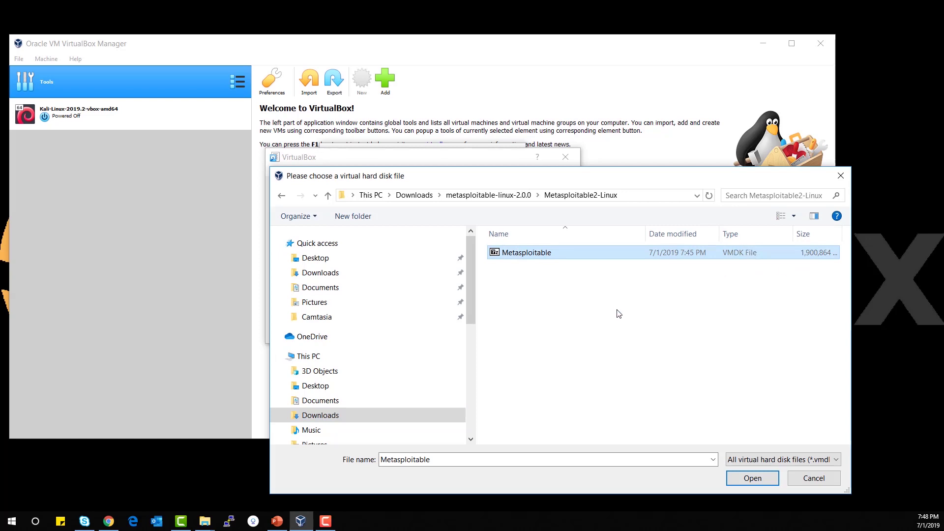
click(744, 483)
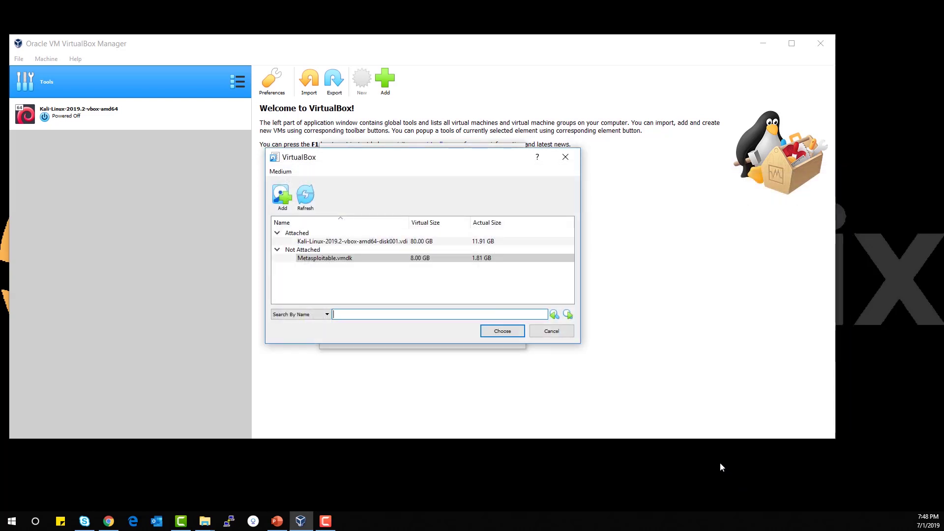
click(327, 261)
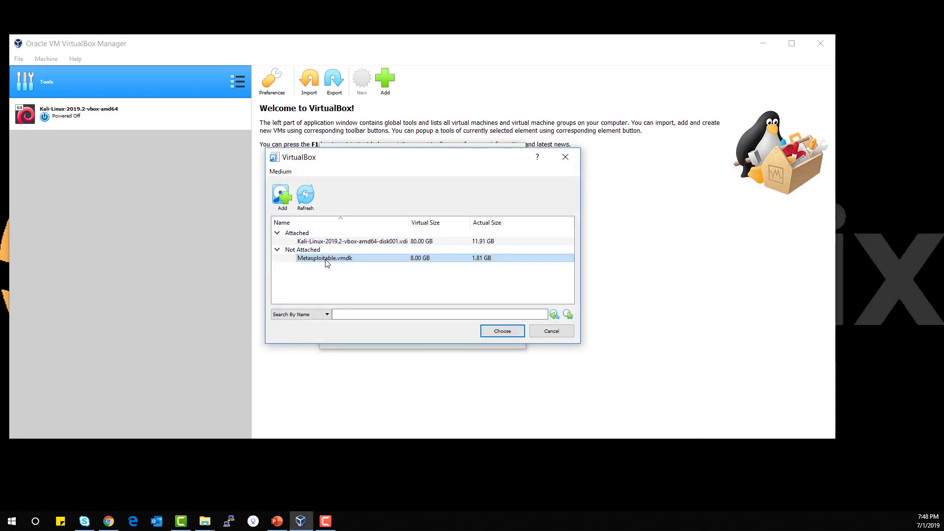
click(497, 333)
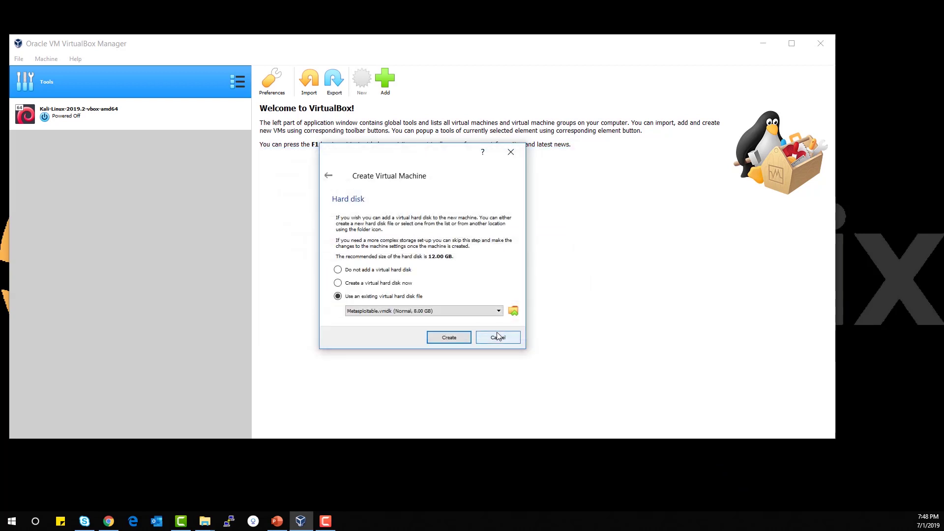
Create the metasploitable machine, start it, and move its console window to screen centre
click(447, 338)
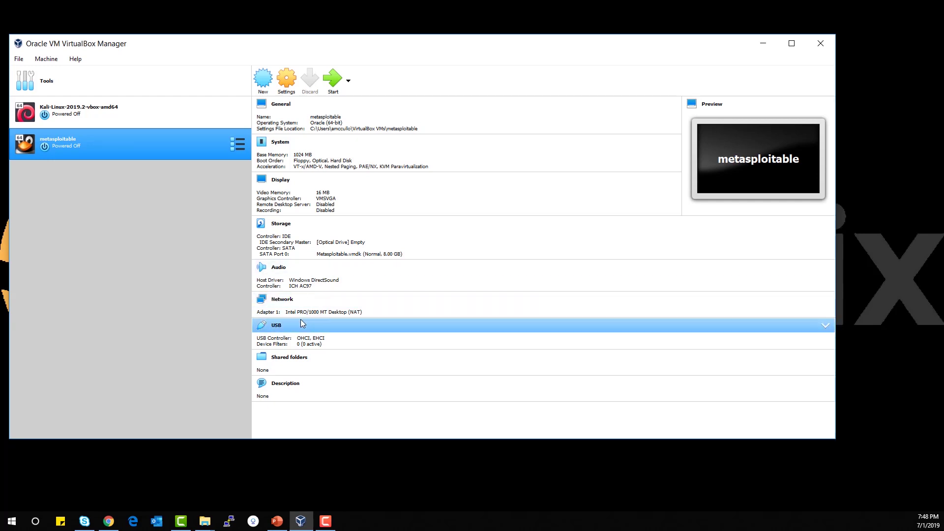
click(333, 82)
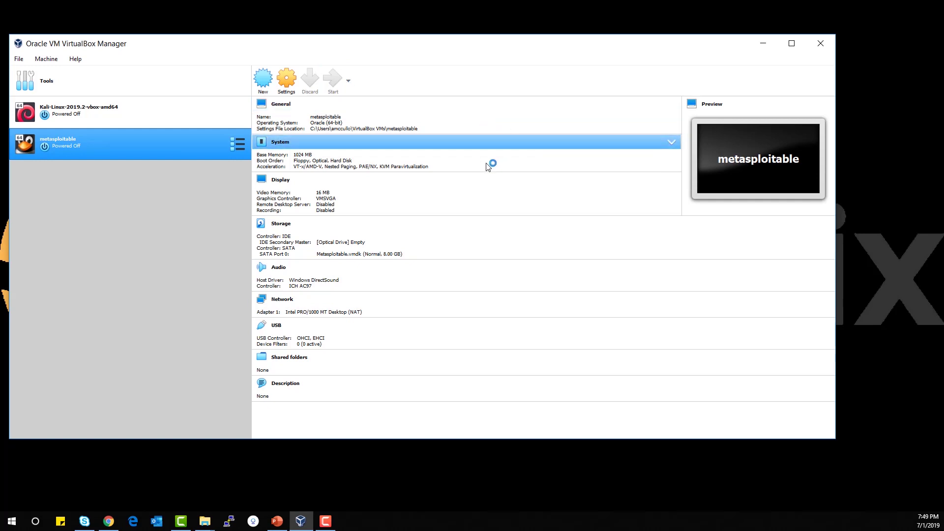
click(330, 385)
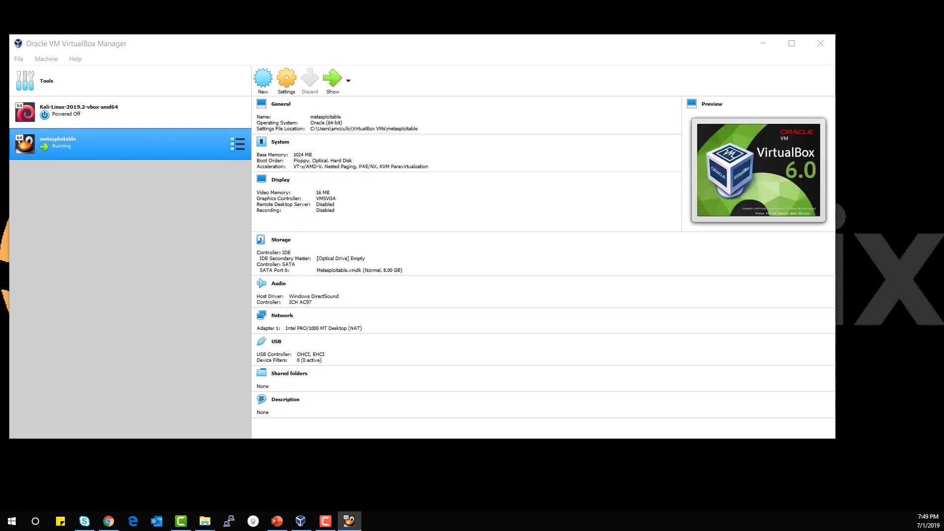
drag(916, 238, 338, 86)
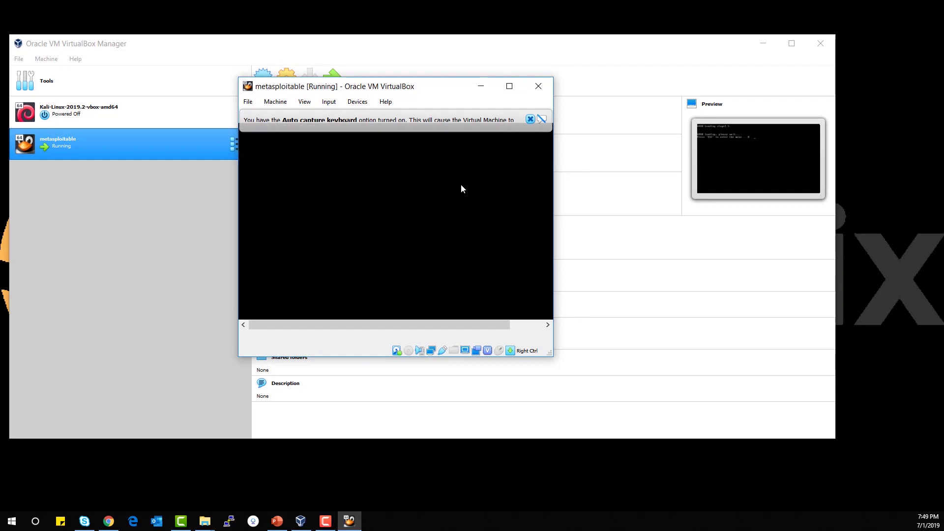
Dismiss the keyboard capture notice, then enter the default login name and submit the password
click(530, 119)
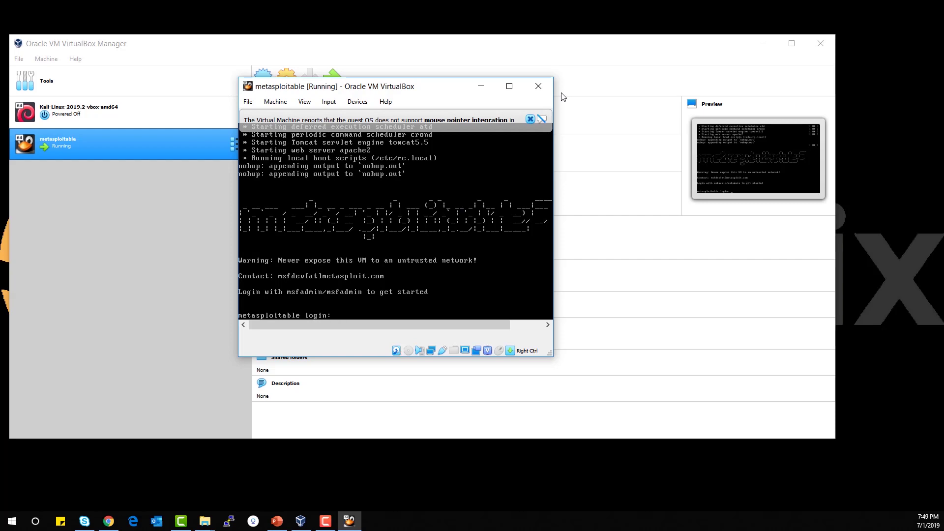
text(msfadmin)
key(Return)
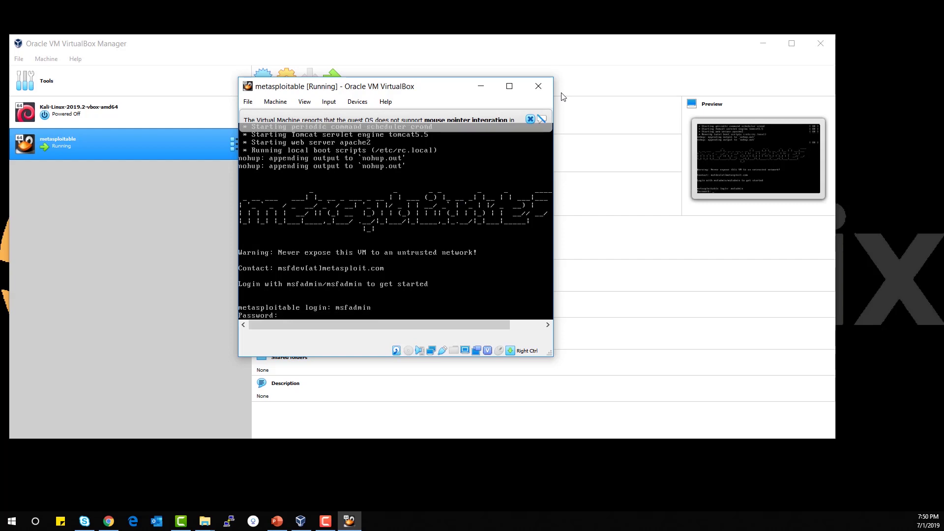
key(Return)
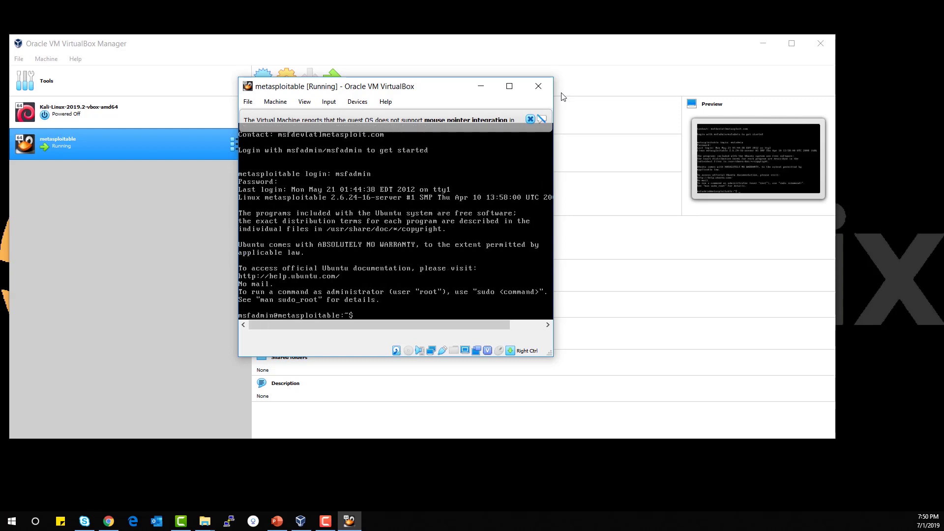